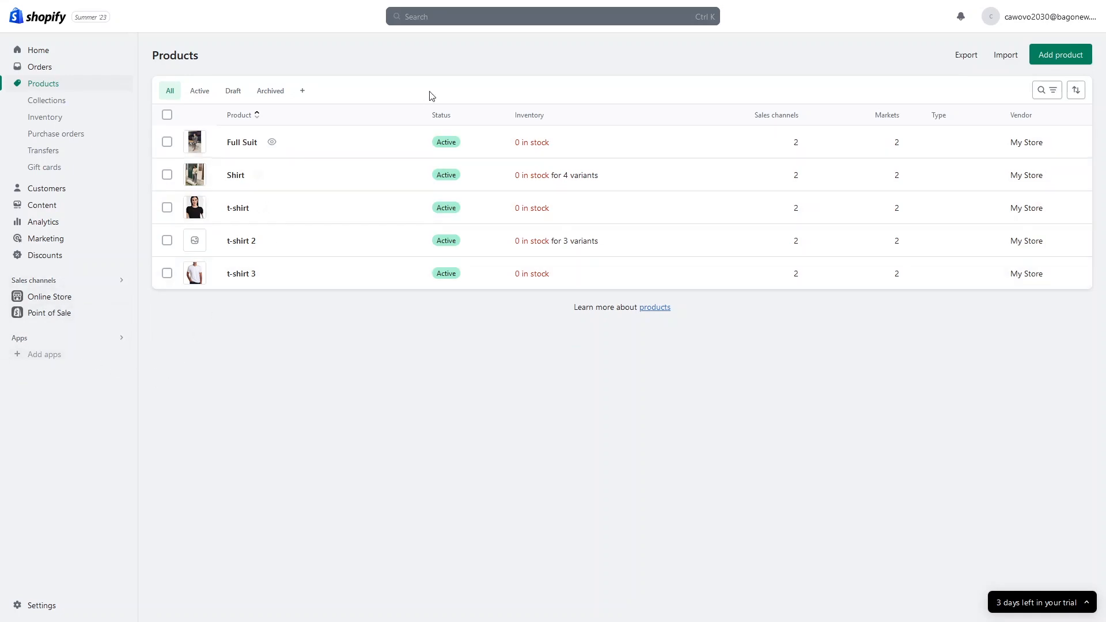
Step: Open the Shopify admin's store-wide search from the Products page
{"action": "left_click", "coordinate": [430, 19]}
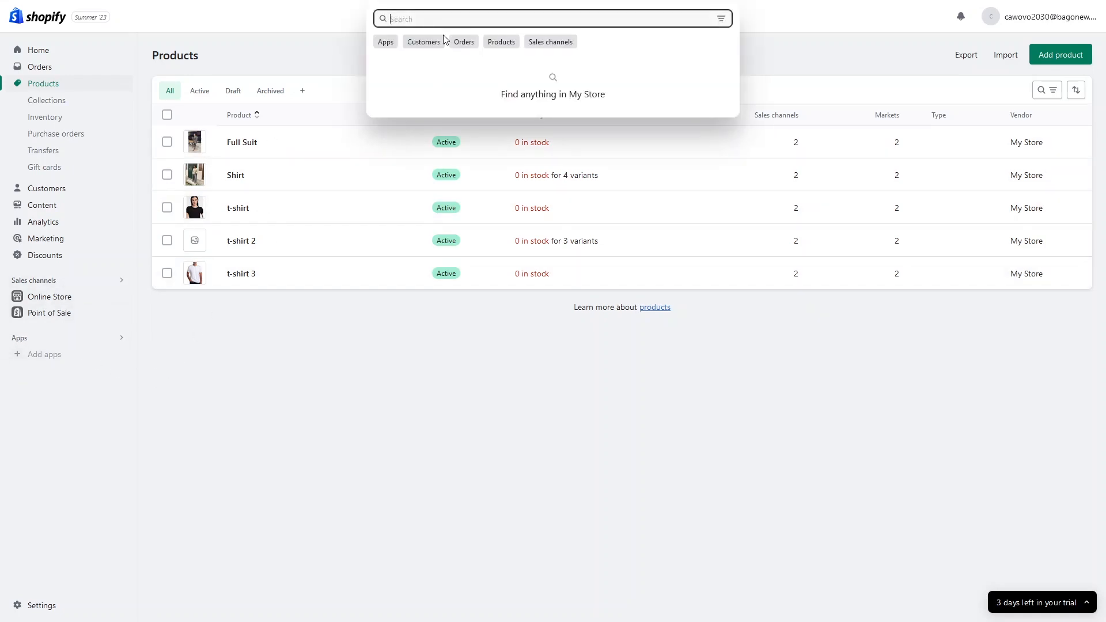
Step: Search the Shopify App Store for 'judge.me'
{"action": "type", "text": "judge"}
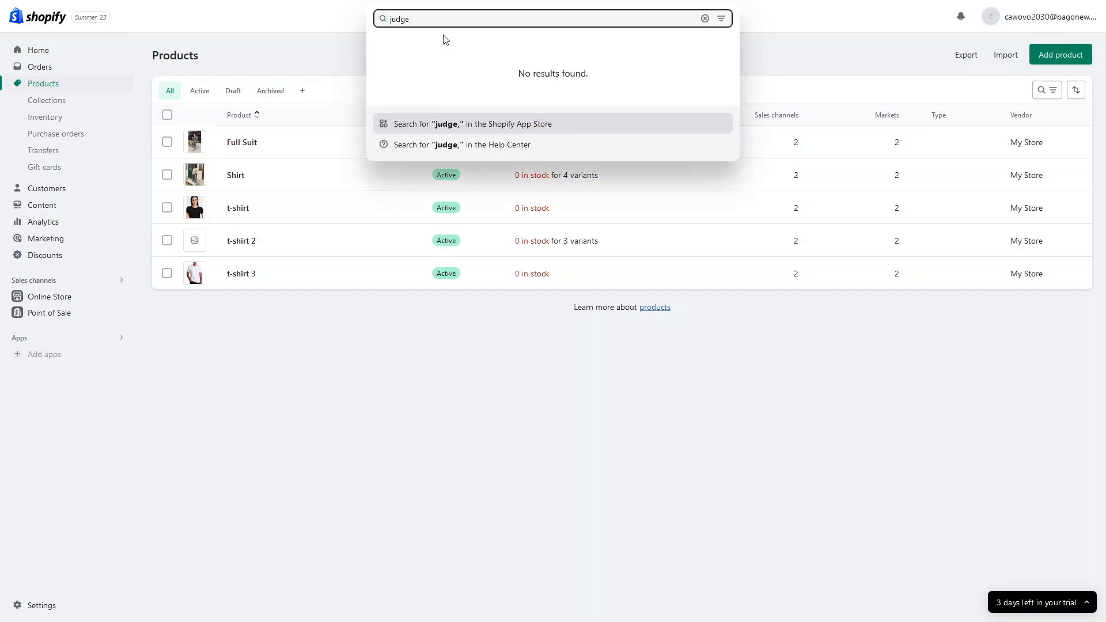
{"action": "type", "text": ".me"}
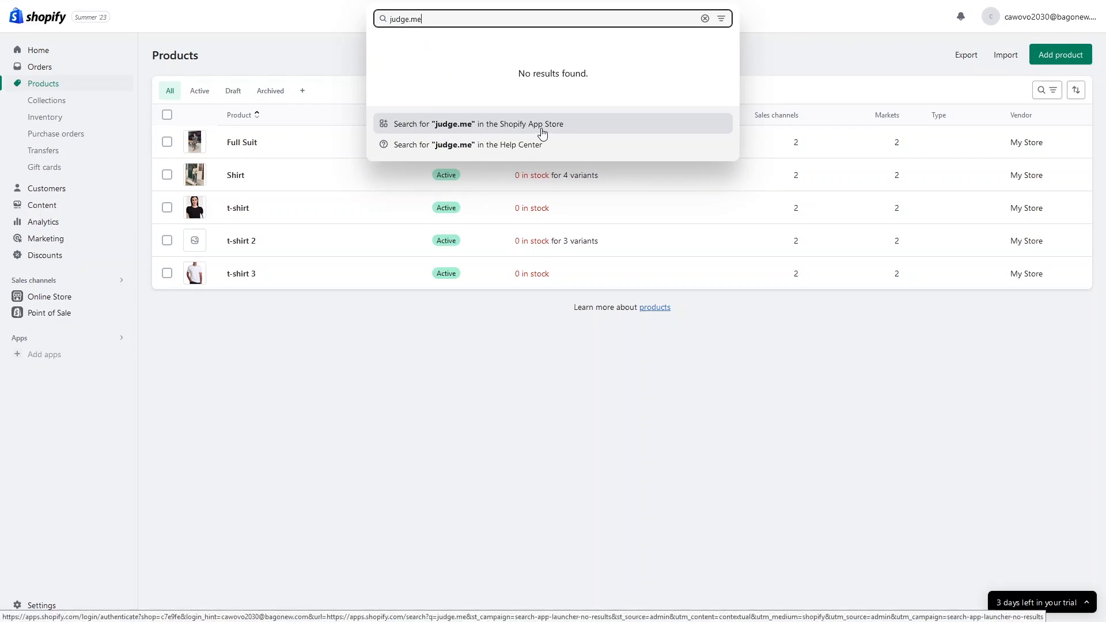
{"action": "left_click", "coordinate": [542, 134]}
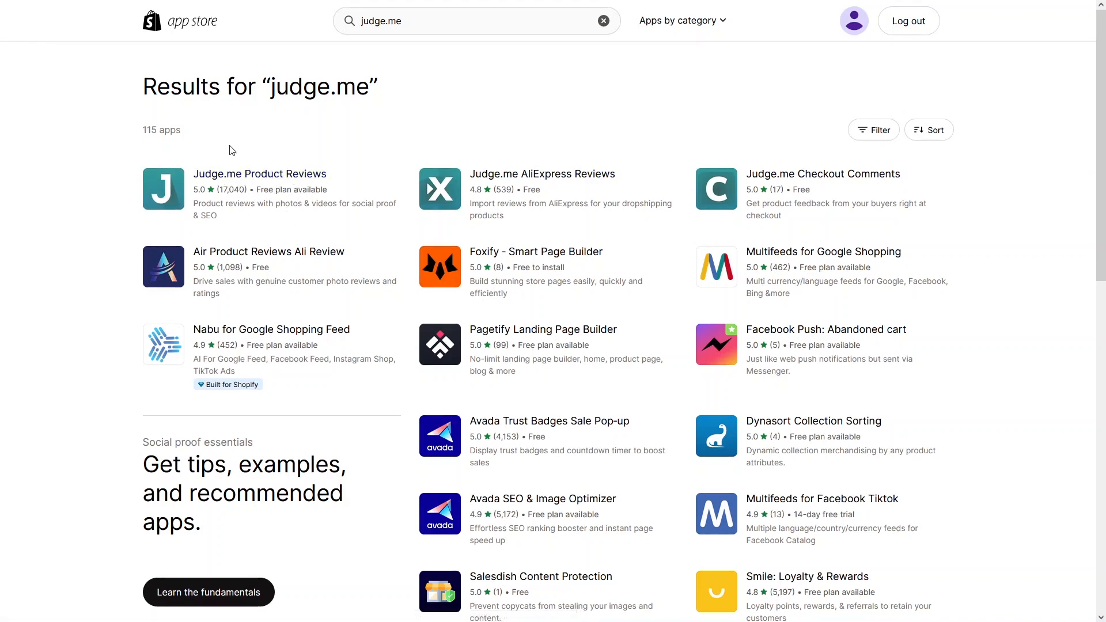
Step: Open the Judge.me Product Reviews listing and browse its highlights, pricing plans and reviews
{"action": "left_click", "coordinate": [286, 219]}
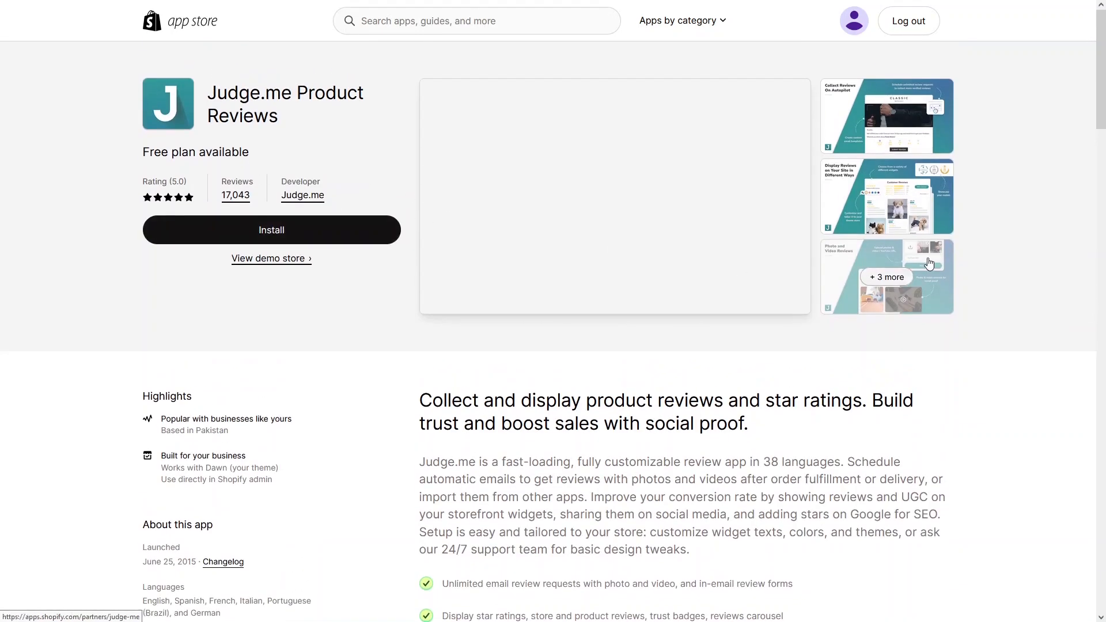
{"action": "left_click_drag", "start_coordinate": [1104, 87], "coordinate": [1098, 149]}
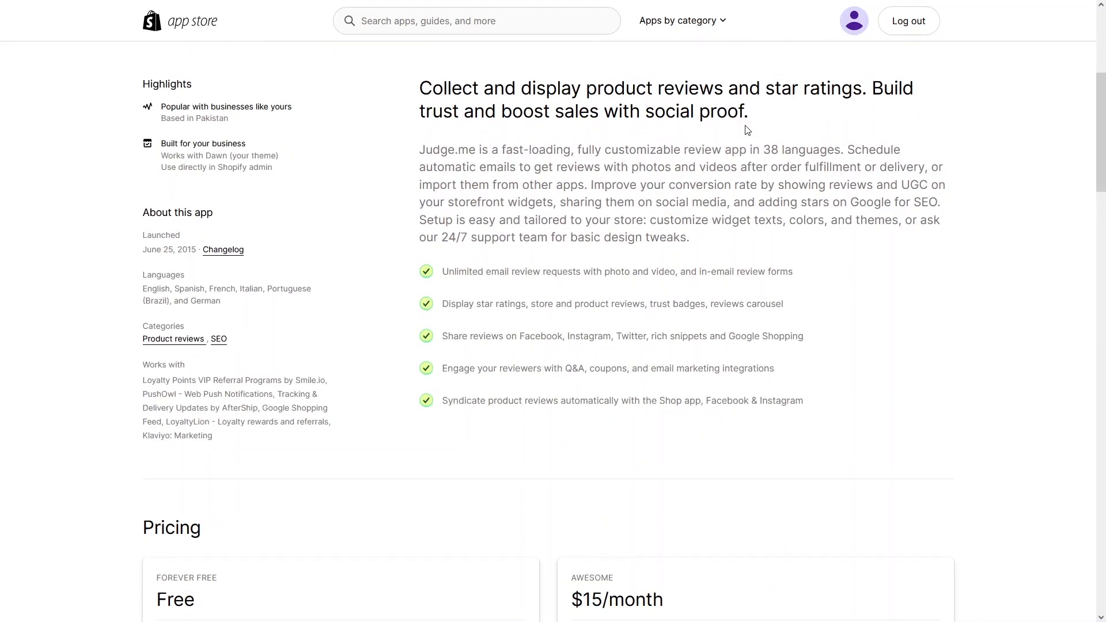
{"action": "scroll", "coordinate": [644, 182], "scroll_direction": "down", "scroll_amount": 1}
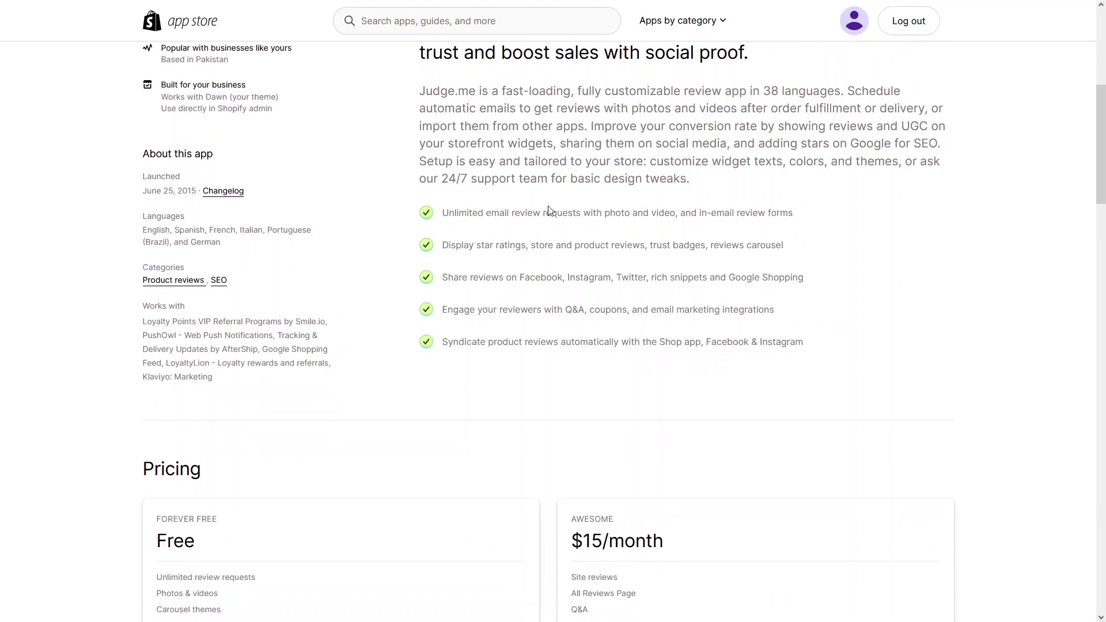
{"action": "scroll", "coordinate": [518, 204], "scroll_direction": "down", "scroll_amount": 1}
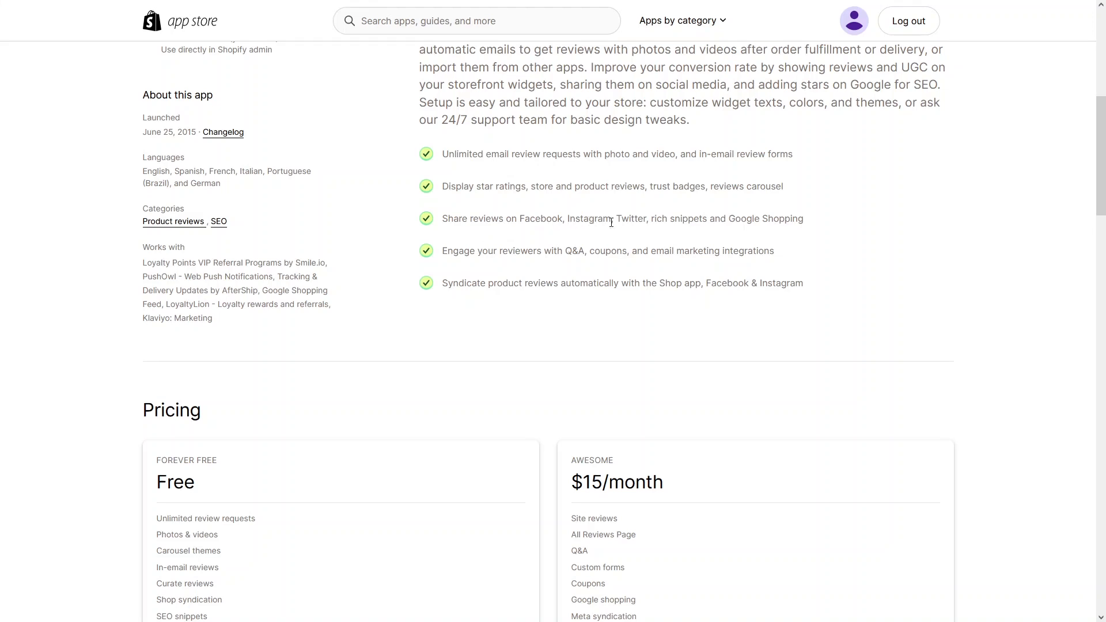
{"action": "scroll", "coordinate": [648, 220], "scroll_direction": "down", "scroll_amount": 1}
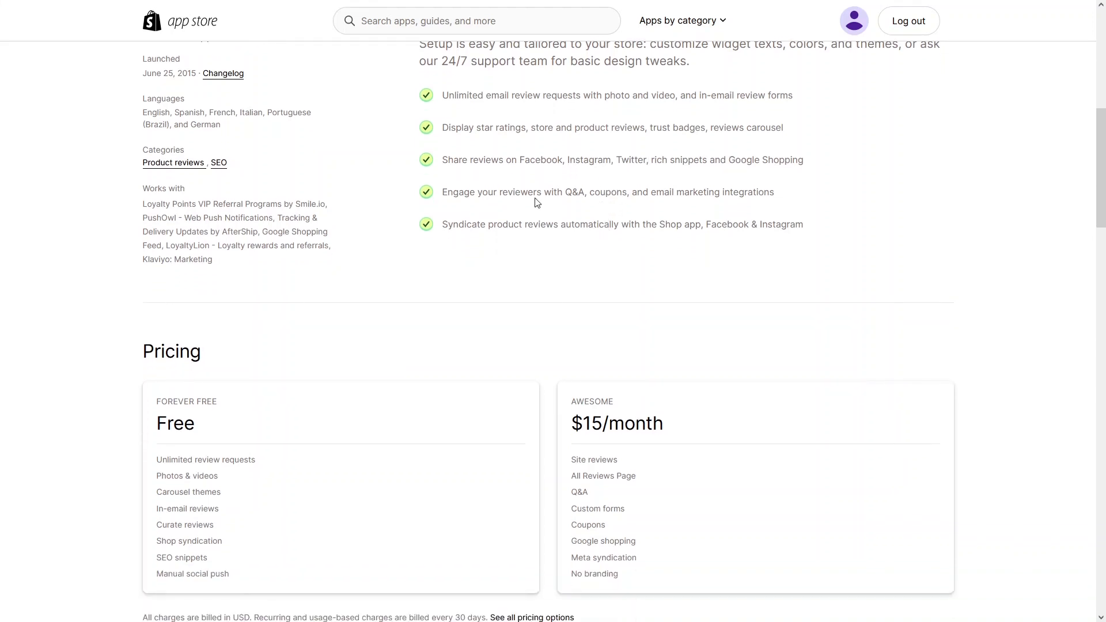
{"action": "scroll", "coordinate": [487, 265], "scroll_direction": "down", "scroll_amount": 1}
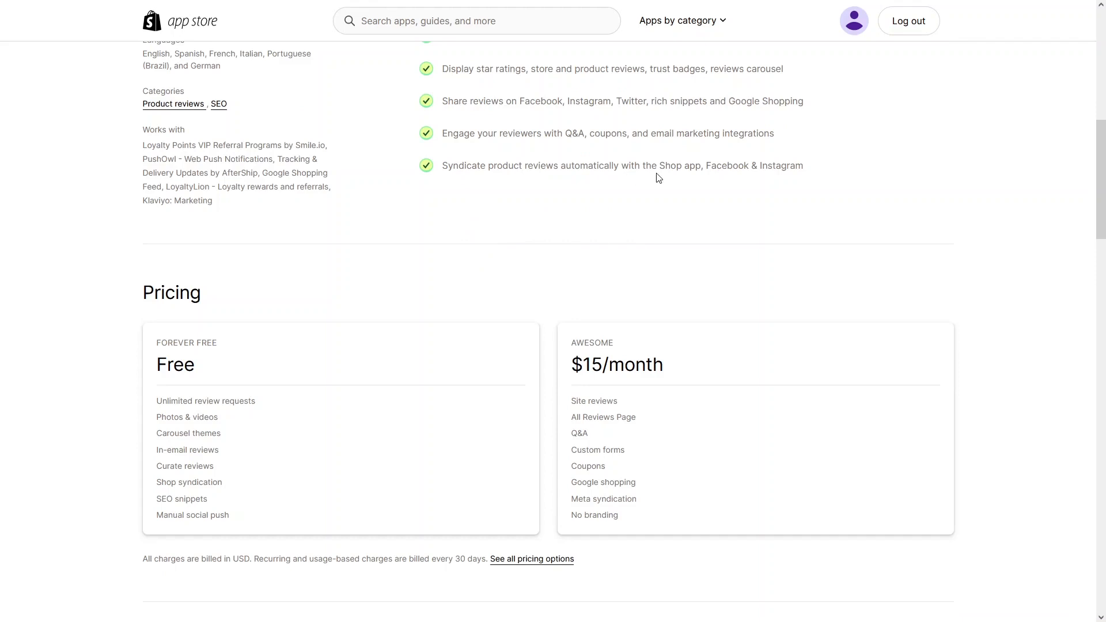
{"action": "scroll", "coordinate": [457, 220], "scroll_direction": "down", "scroll_amount": 2}
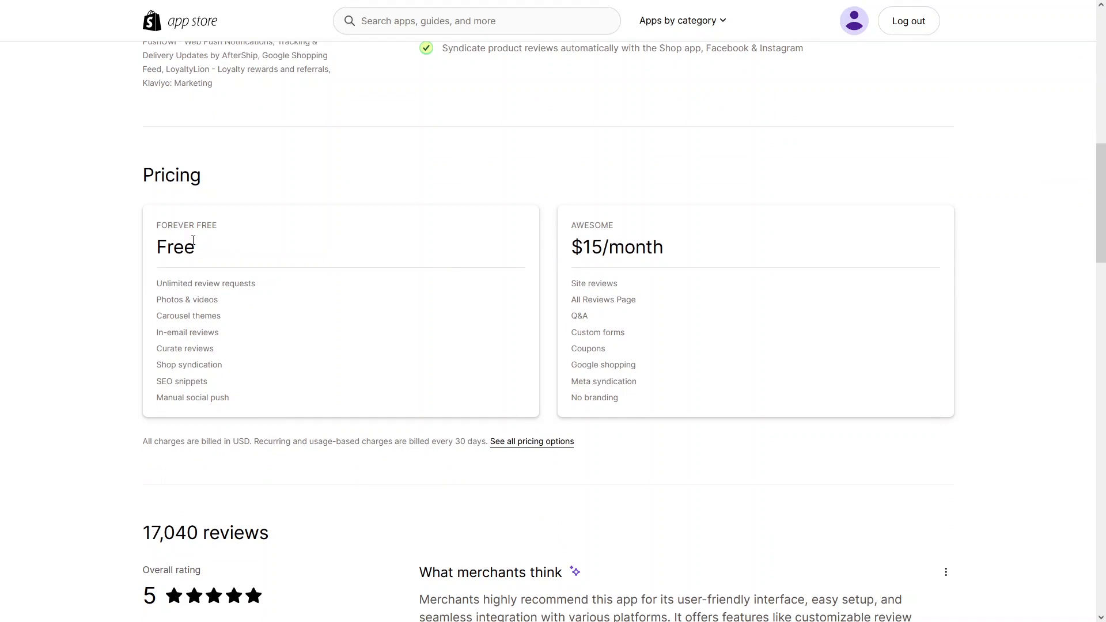
{"action": "scroll", "coordinate": [570, 239], "scroll_direction": "down", "scroll_amount": 2}
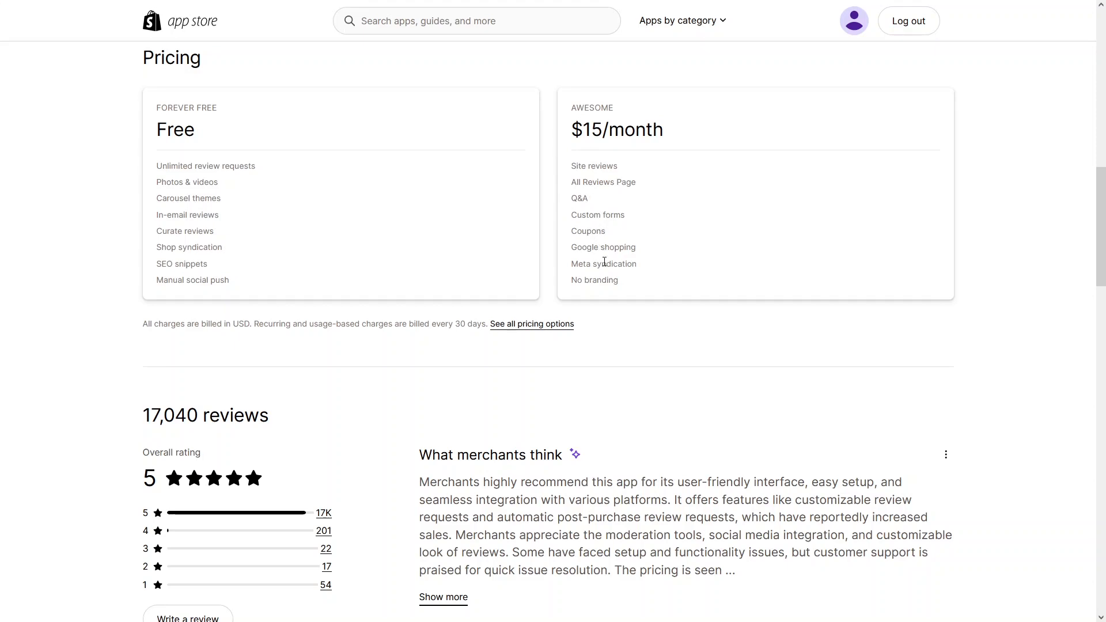
{"action": "scroll", "coordinate": [604, 265], "scroll_direction": "down", "scroll_amount": 4}
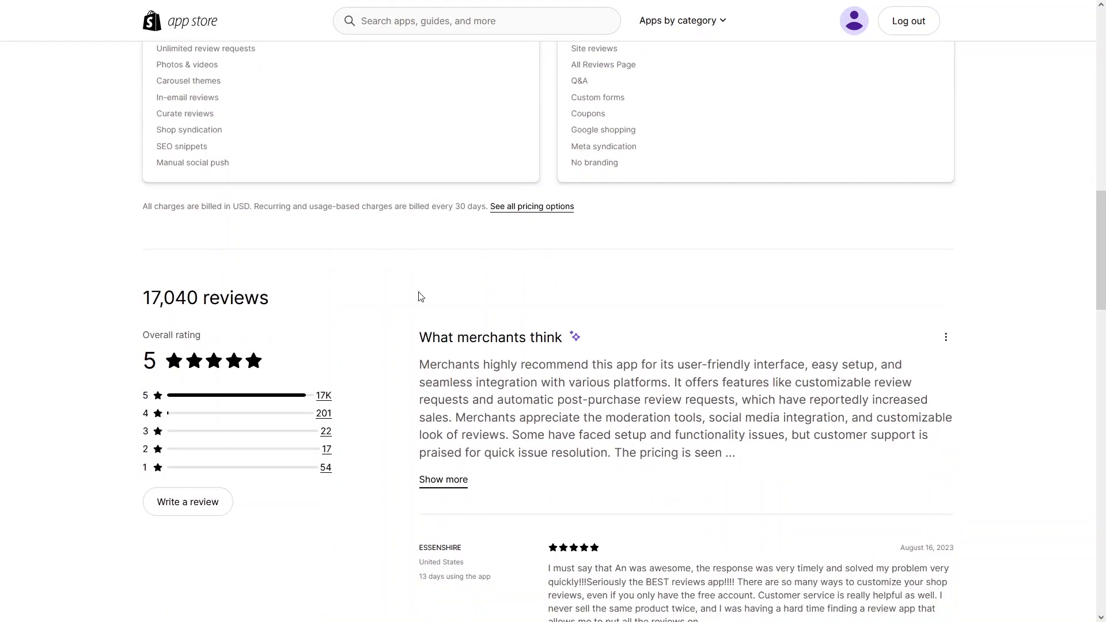
{"action": "scroll", "coordinate": [434, 254], "scroll_direction": "up", "scroll_amount": 20}
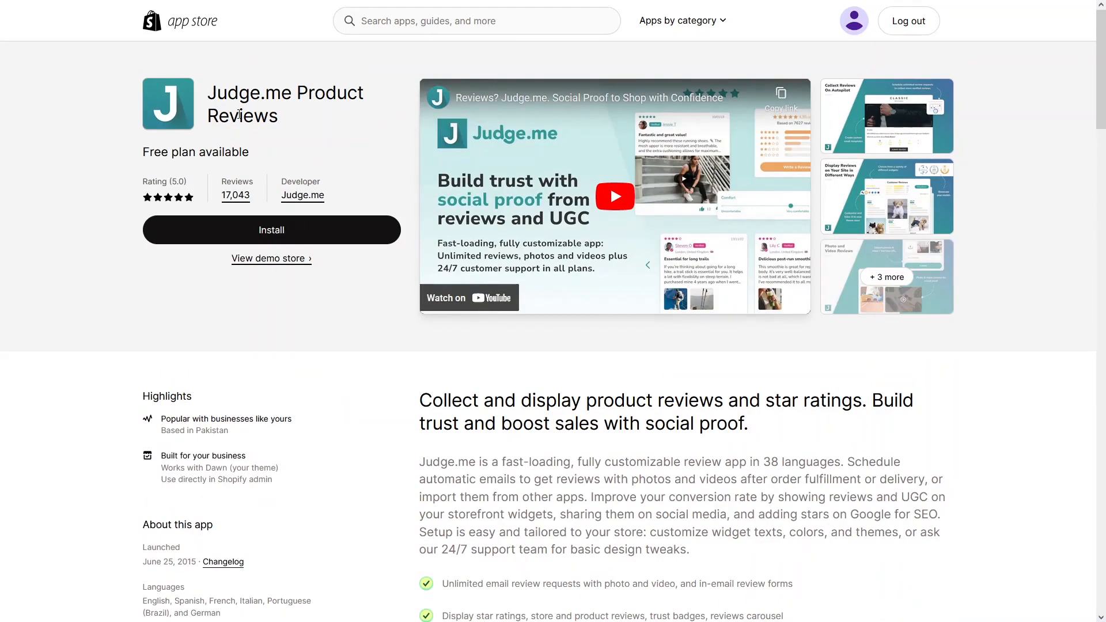
Step: Install Judge.me Product Reviews, approve permissions, and start its setup wizard
{"action": "left_click", "coordinate": [252, 240]}
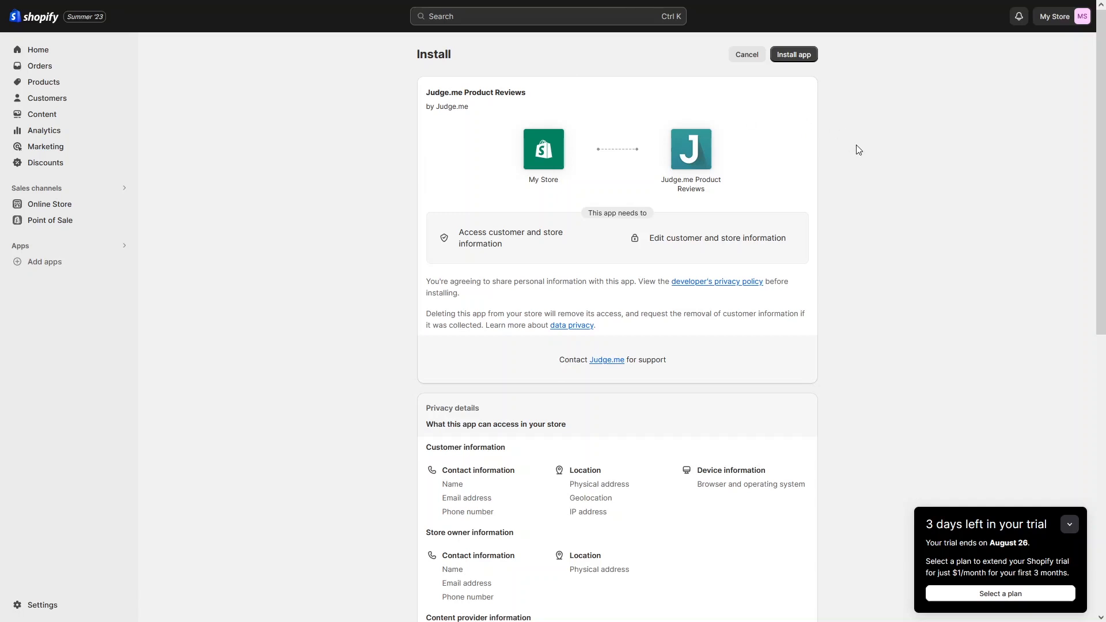
{"action": "left_click", "coordinate": [790, 56]}
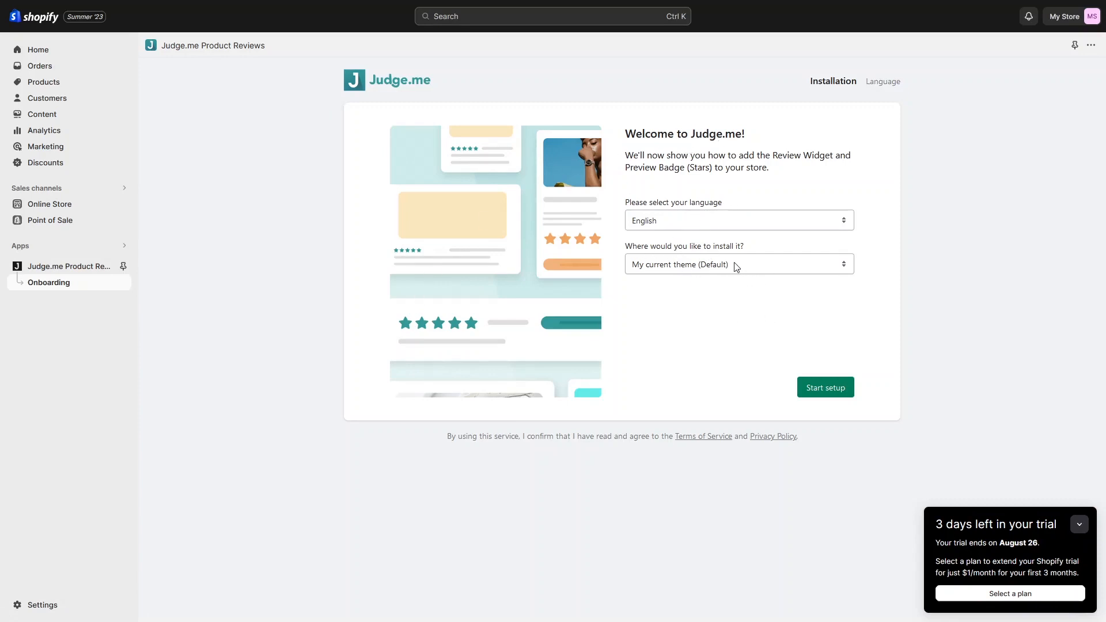
{"action": "left_click", "coordinate": [820, 388]}
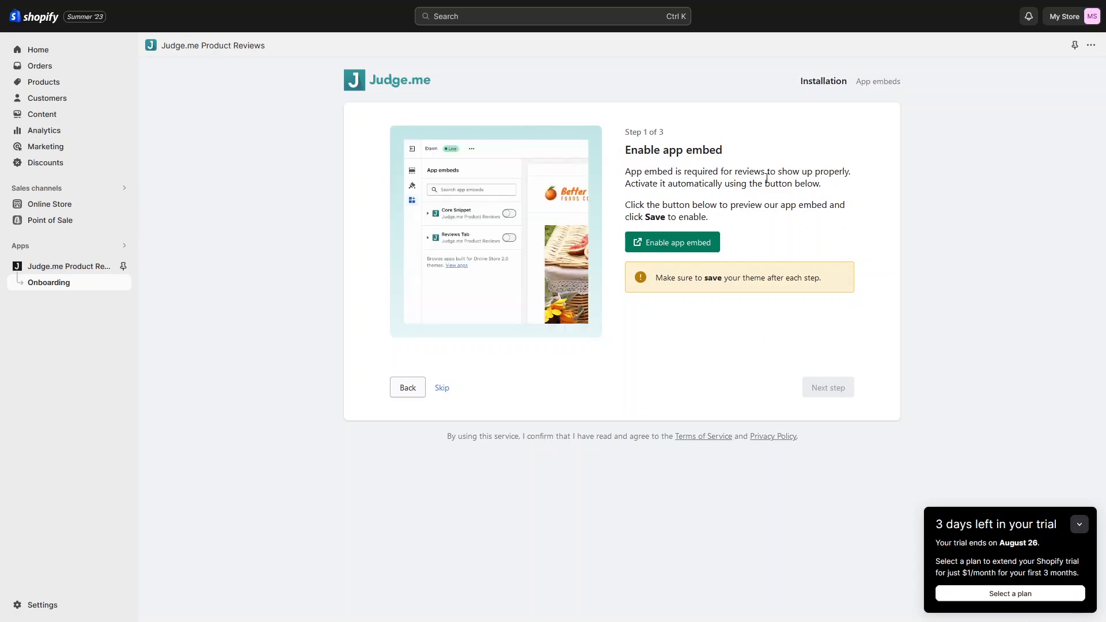
Step: Enable the Judge.me Core Snippet app embed, save the Dawn theme, and return to setup
{"action": "left_click", "coordinate": [674, 246]}
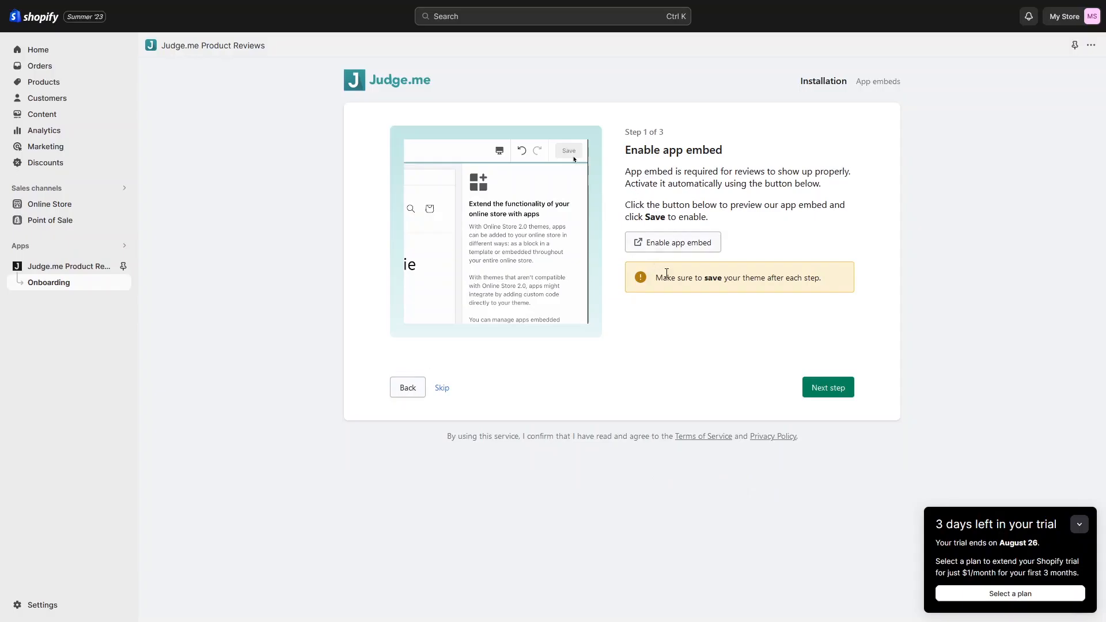
{"action": "mouse_move", "coordinate": [247, 2]}
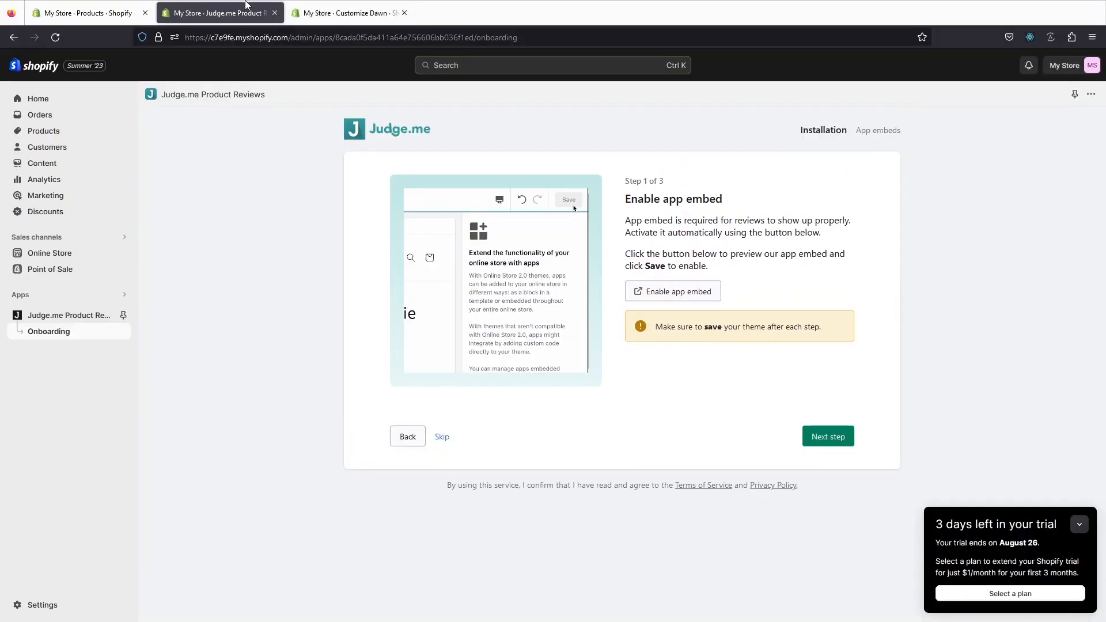
{"action": "left_click", "coordinate": [329, 18]}
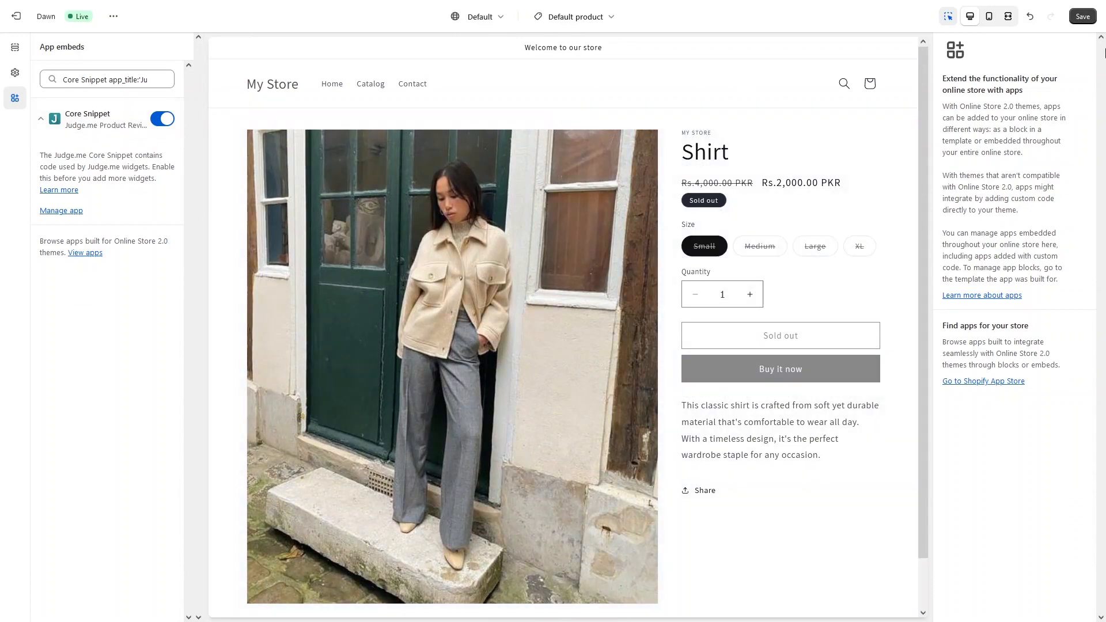
{"action": "left_click", "coordinate": [1082, 17]}
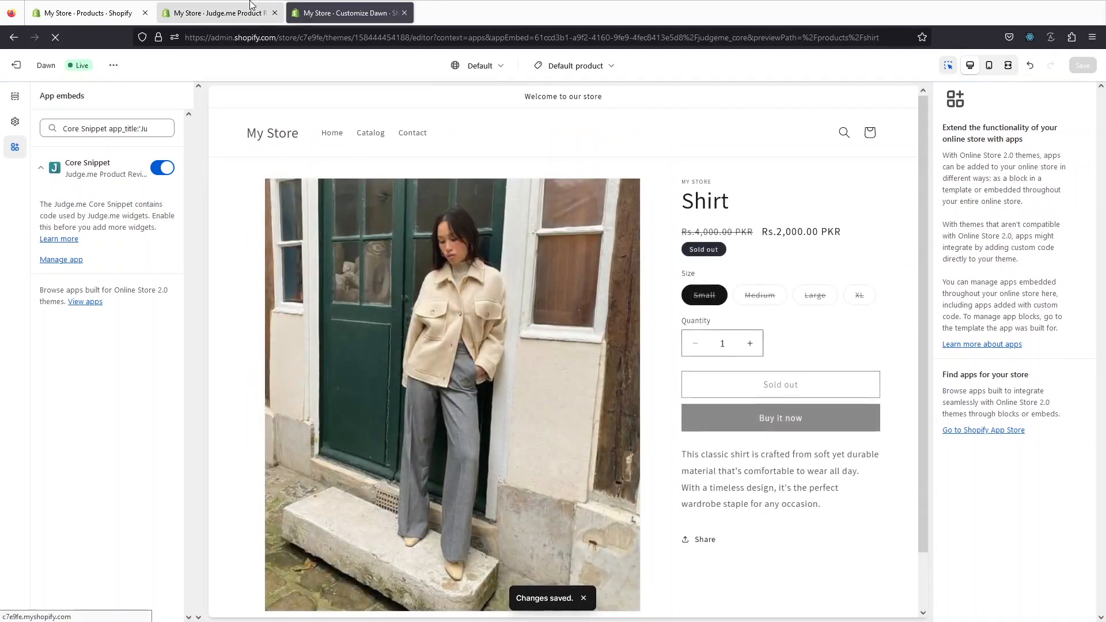
{"action": "left_click", "coordinate": [251, 3]}
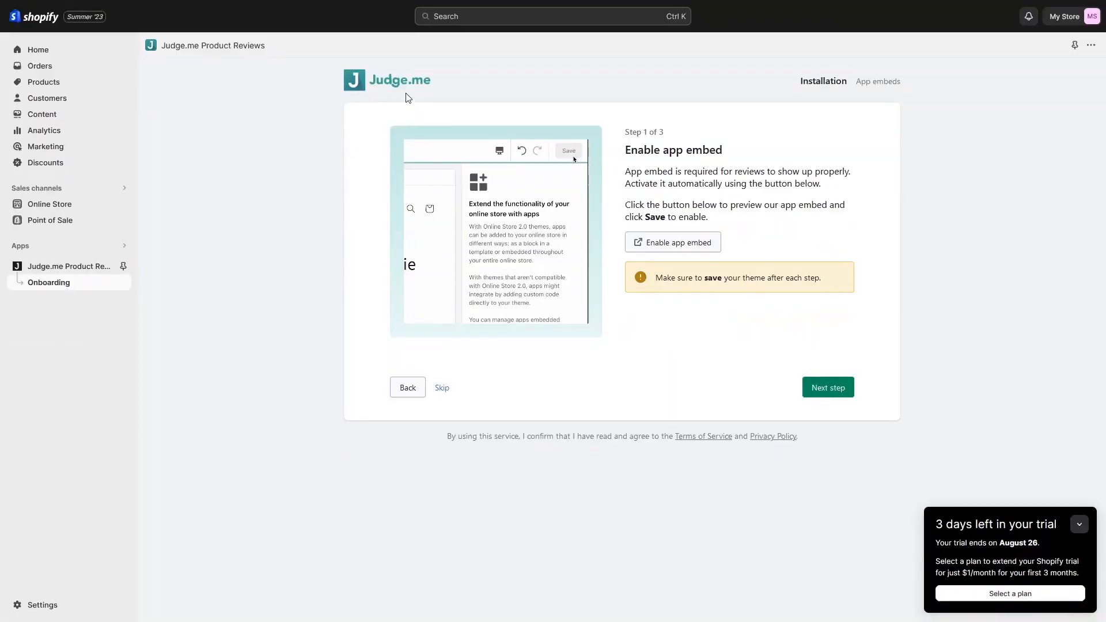
Step: Add the Judge.me Review Widget to Dawn's product template, save, and return to Judge.me setup
{"action": "left_click", "coordinate": [816, 385]}
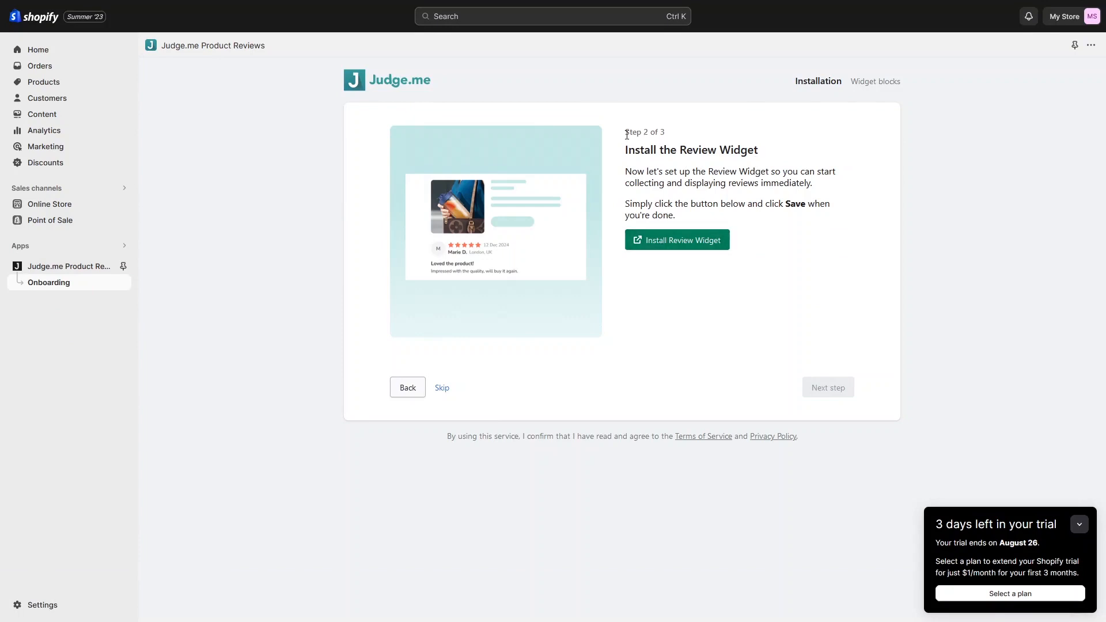
{"action": "left_click", "coordinate": [680, 250]}
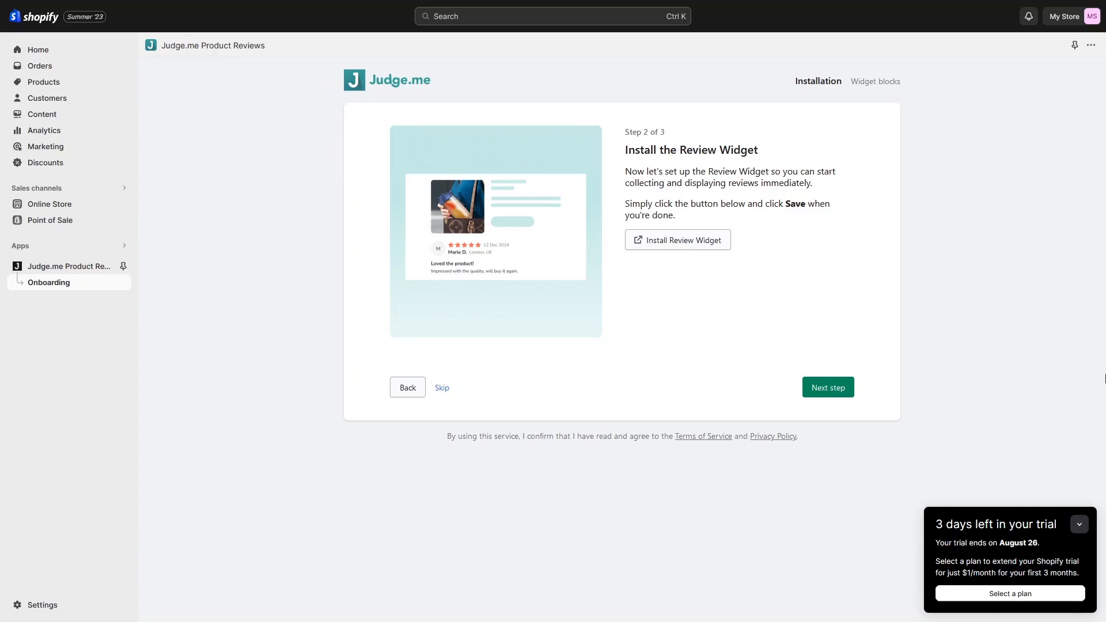
{"action": "left_click", "coordinate": [684, 240]}
{"action": "left_click", "coordinate": [321, 8]}
{"action": "key", "text": "F11"}
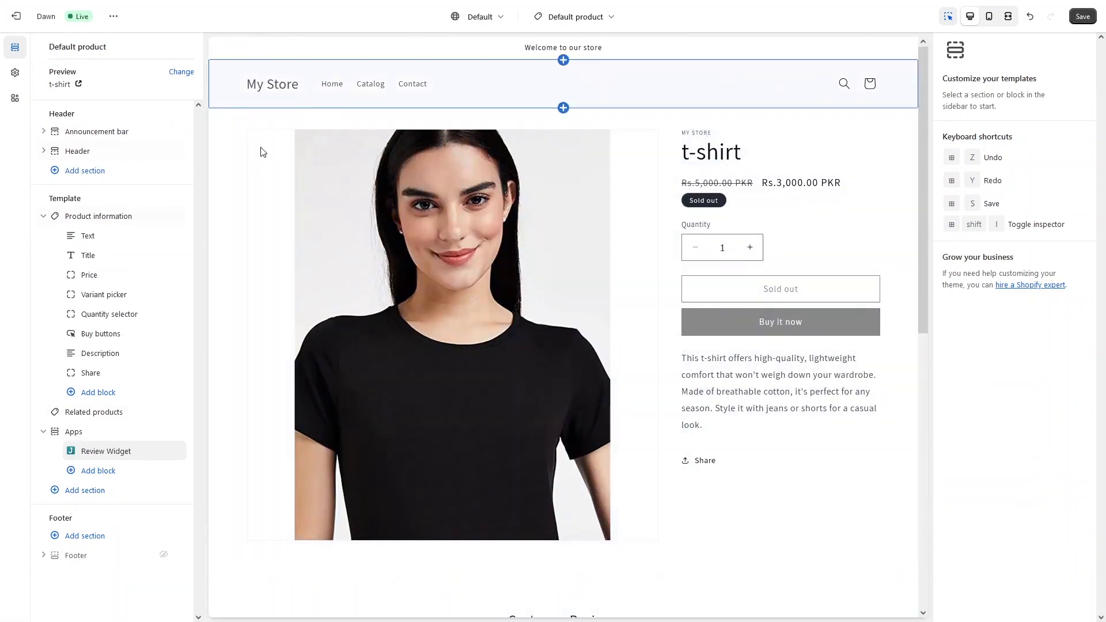
{"action": "mouse_move", "coordinate": [75, 438]}
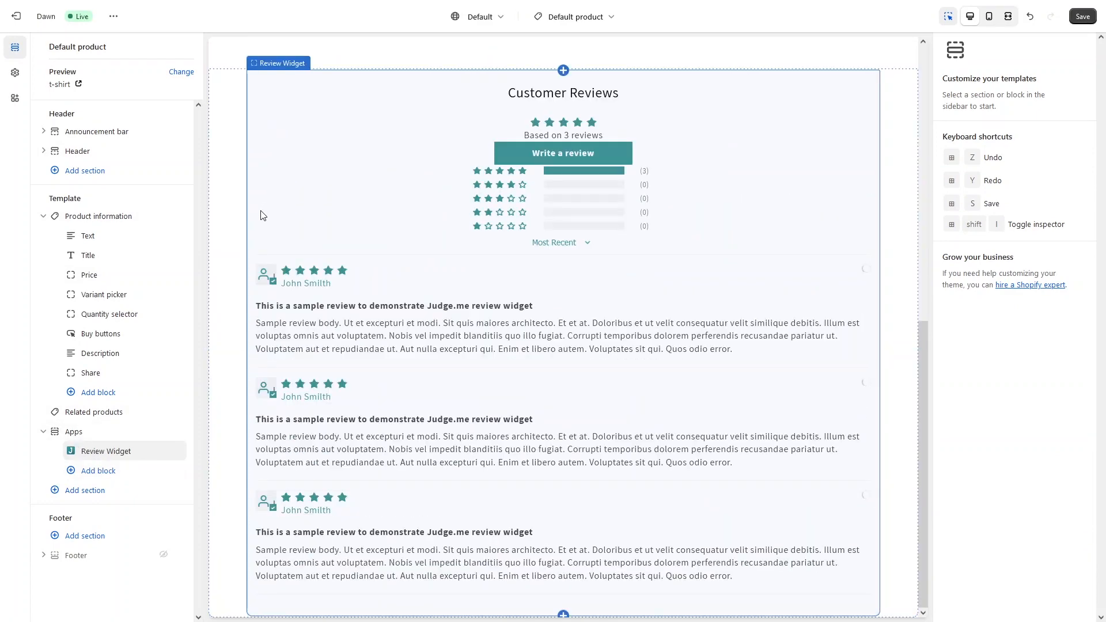
{"action": "left_click", "coordinate": [98, 490]}
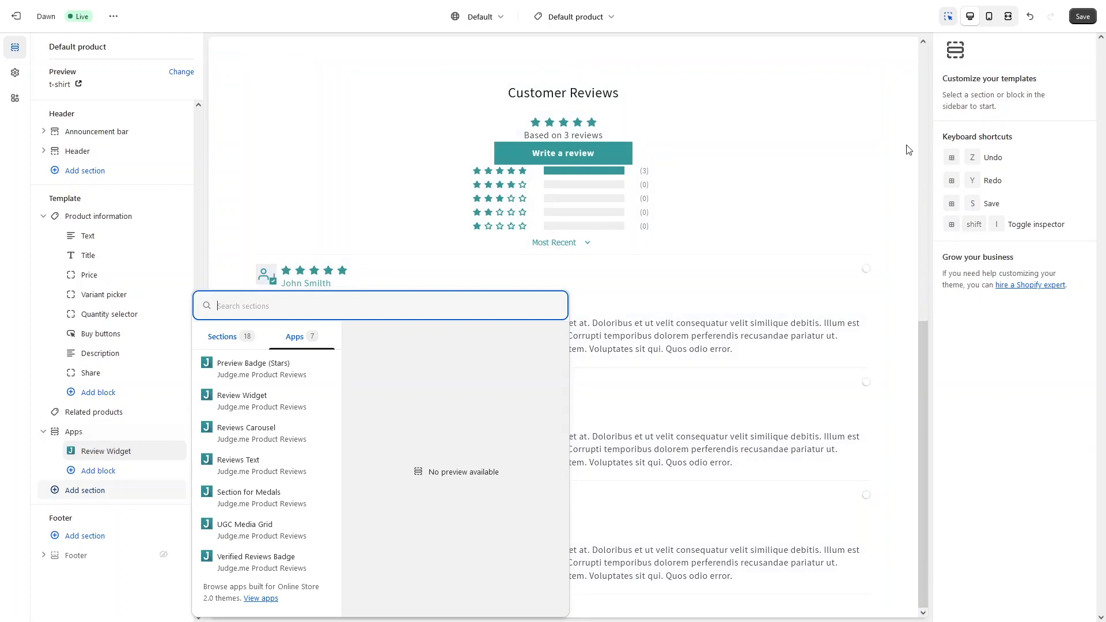
{"action": "left_click", "coordinate": [1078, 18]}
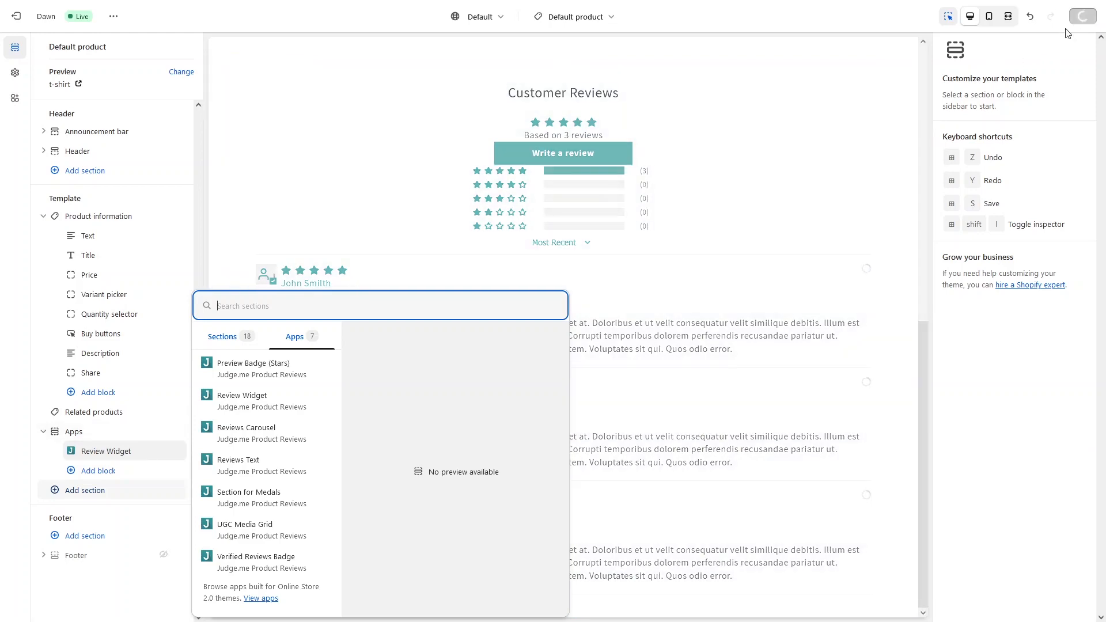
{"action": "mouse_move", "coordinate": [225, 2]}
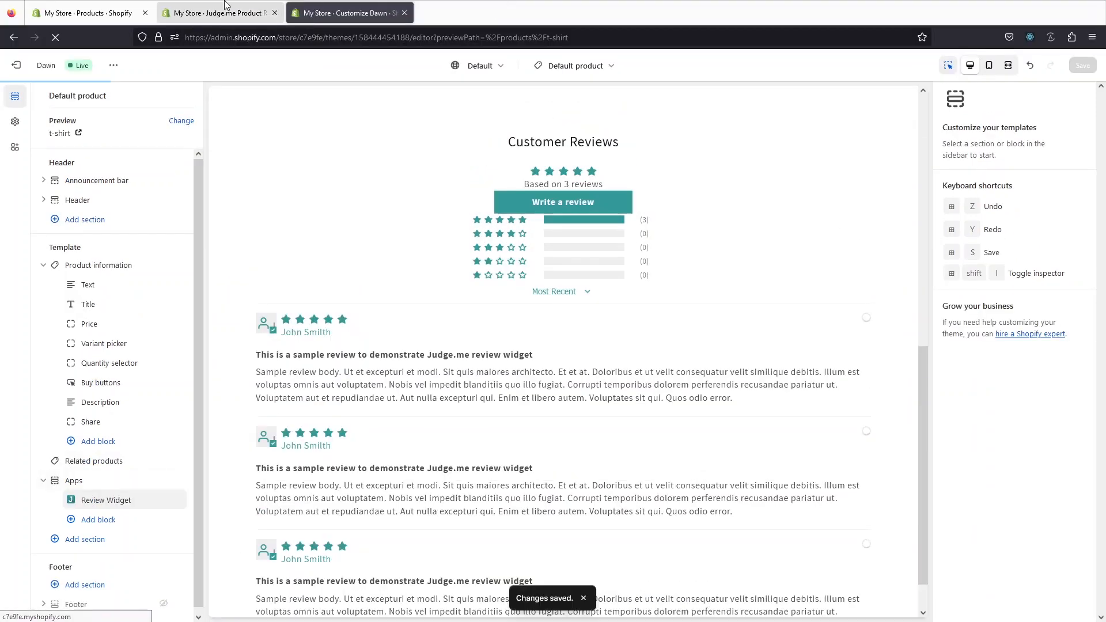
{"action": "left_click", "coordinate": [225, 3]}
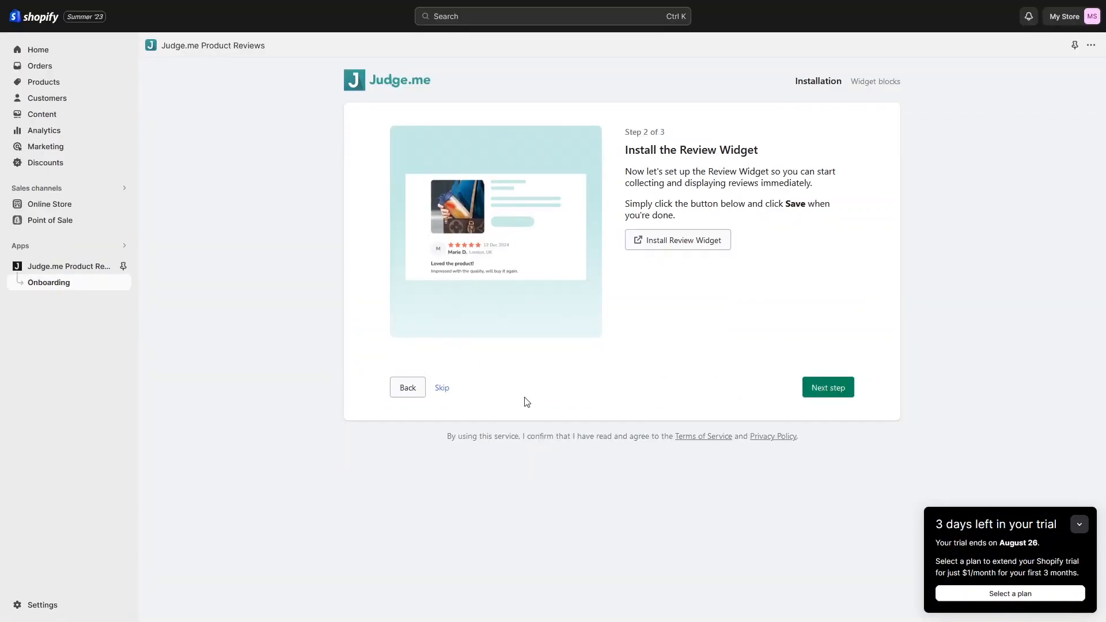
Step: Add the Preview Badge (Stars) block to Product information, save the theme, and return to setup
{"action": "left_click", "coordinate": [838, 390]}
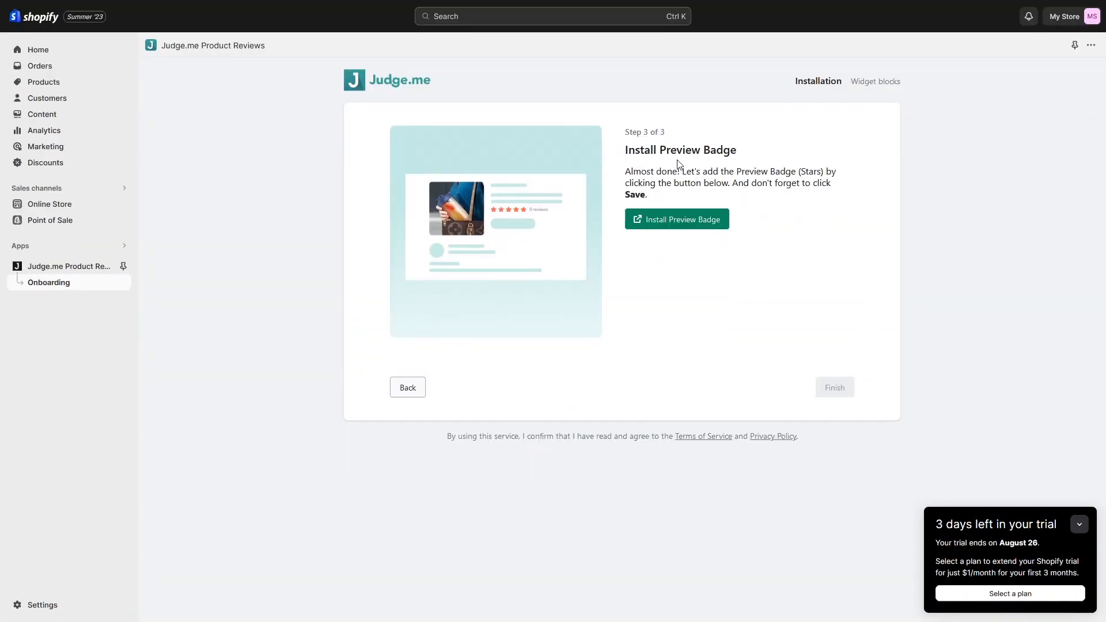
{"action": "left_click", "coordinate": [686, 226]}
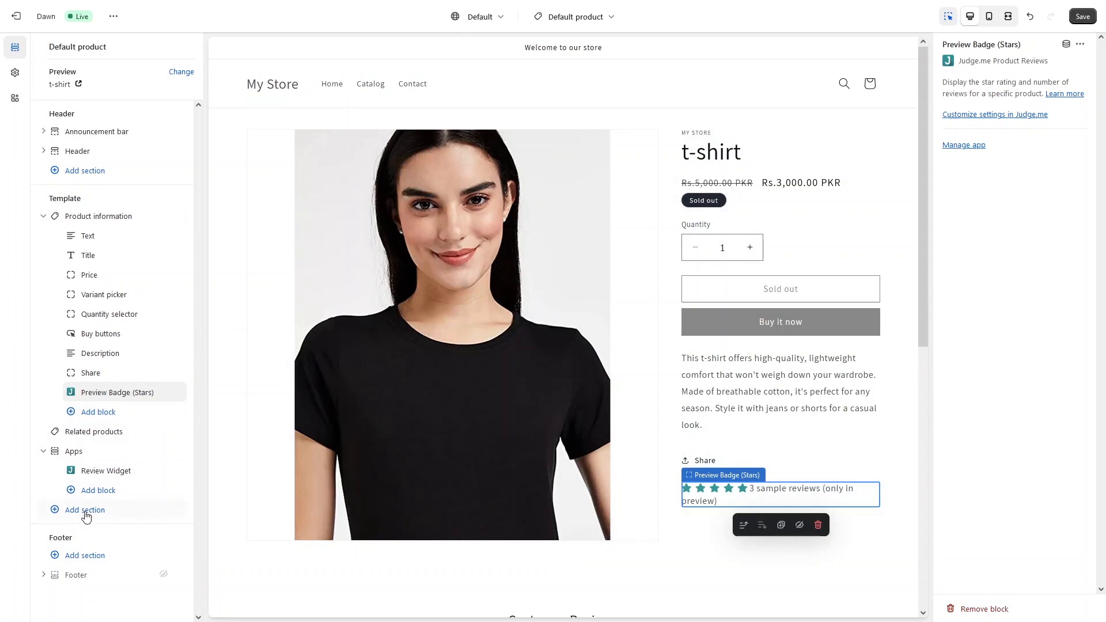
{"action": "left_click", "coordinate": [86, 514]}
{"action": "left_click", "coordinate": [294, 337]}
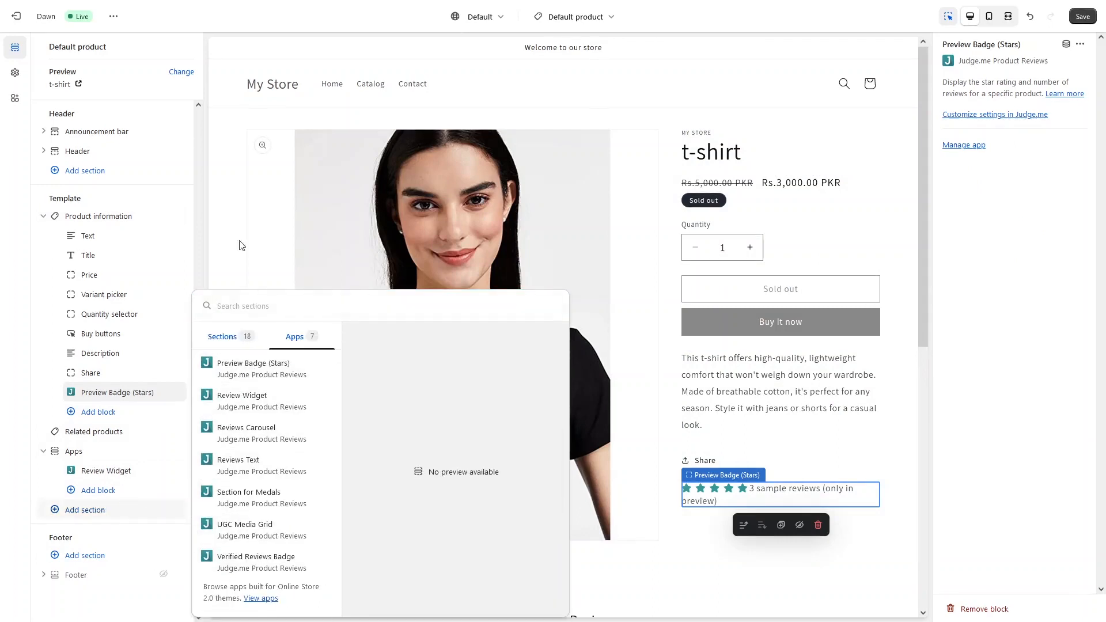
{"action": "left_click", "coordinate": [229, 214]}
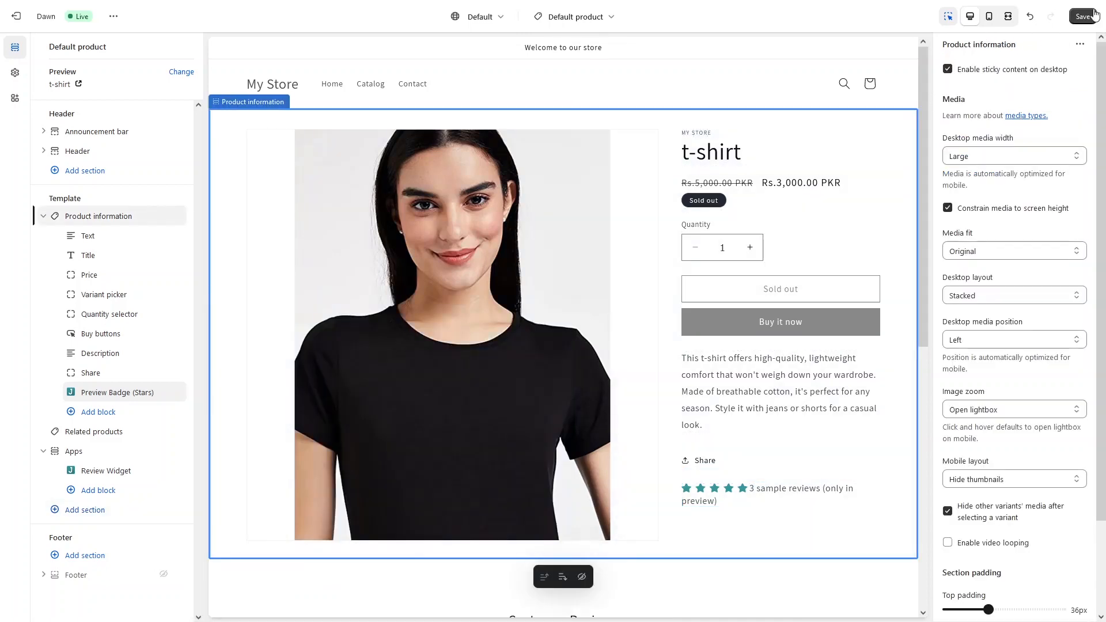
{"action": "left_click", "coordinate": [1093, 15]}
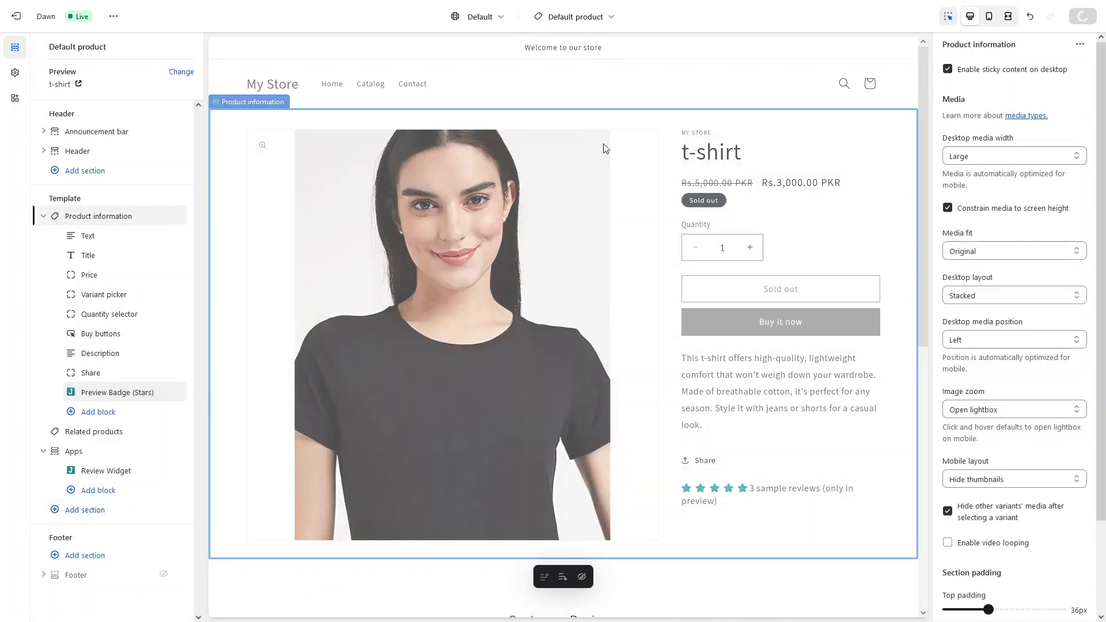
{"action": "left_click", "coordinate": [237, 6]}
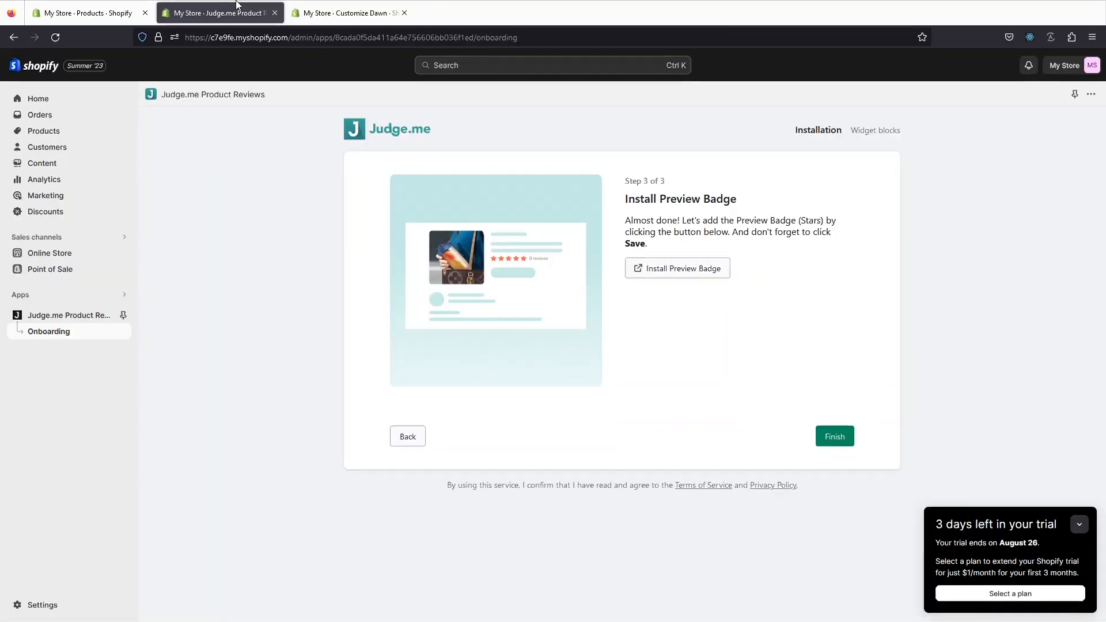
Step: Finish the Judge.me onboarding to reach its Home dashboard
{"action": "left_click", "coordinate": [842, 387]}
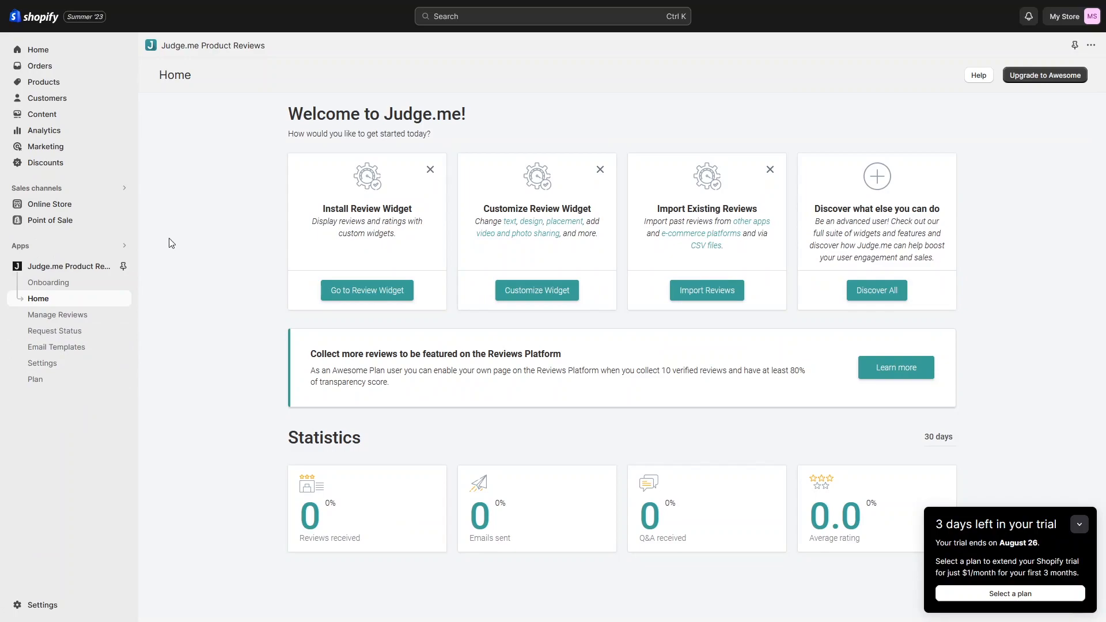
Step: Open the live online store from the Online Store view icon
{"action": "left_click", "coordinate": [124, 204]}
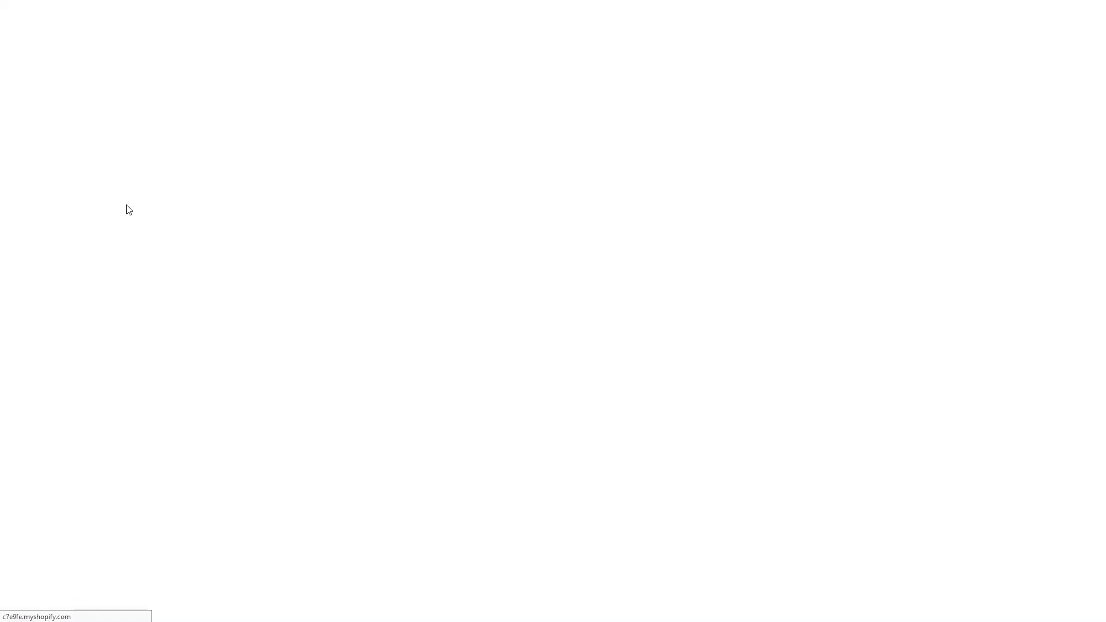
Step: Open the Shirt product from Featured products and scroll to its Customer Reviews section
{"action": "left_click_drag", "start_coordinate": [1101, 126], "coordinate": [1101, 273]}
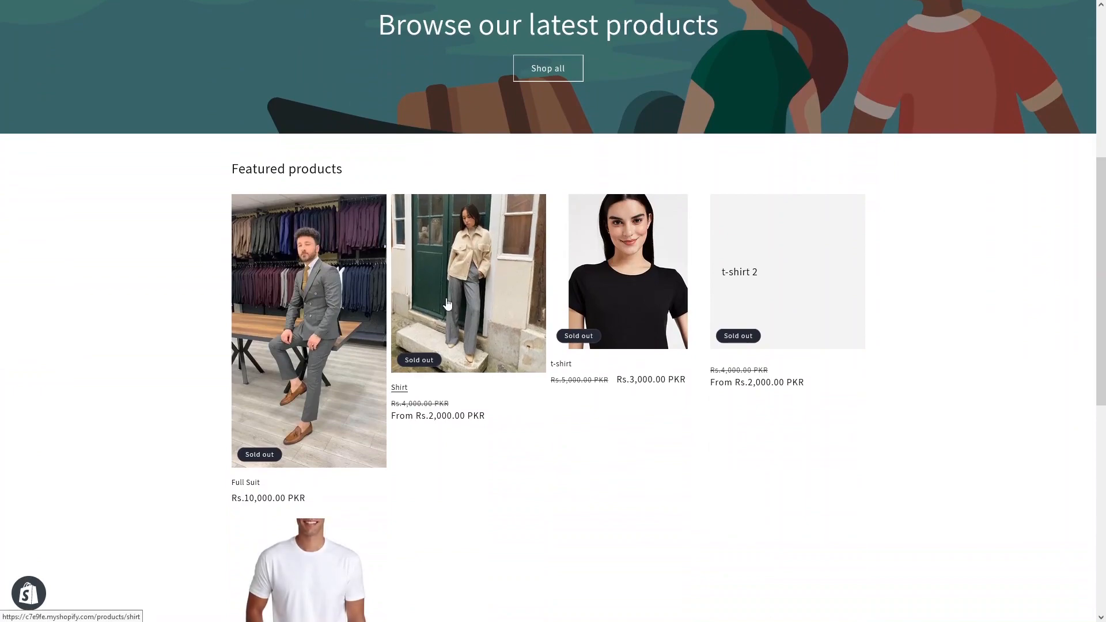
{"action": "left_click", "coordinate": [487, 274]}
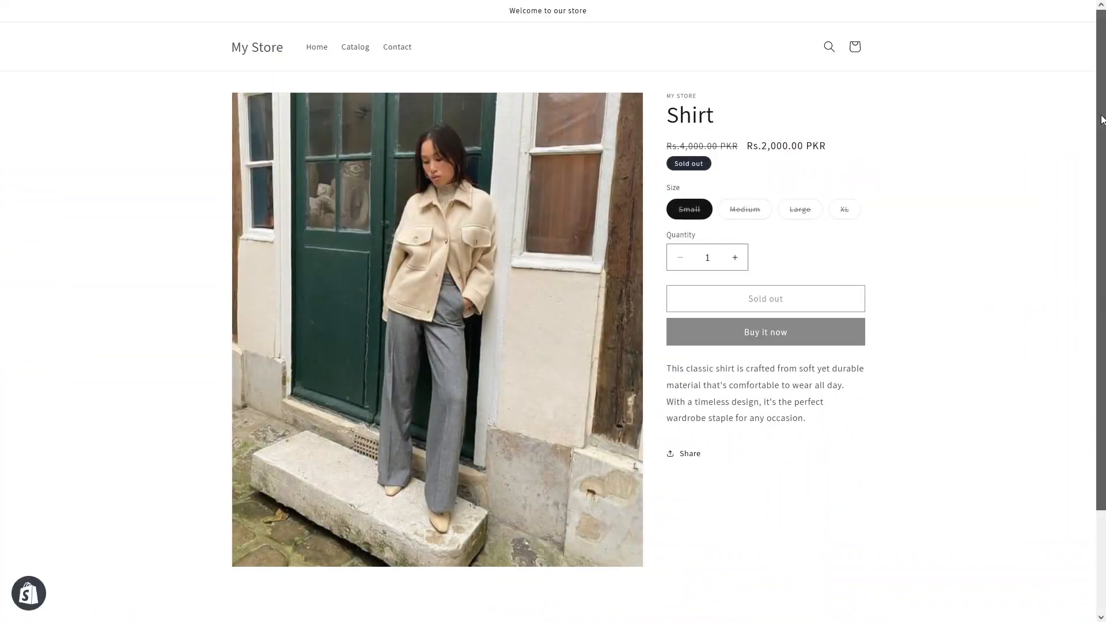
{"action": "scroll", "coordinate": [1102, 113], "scroll_direction": "down", "scroll_amount": 3}
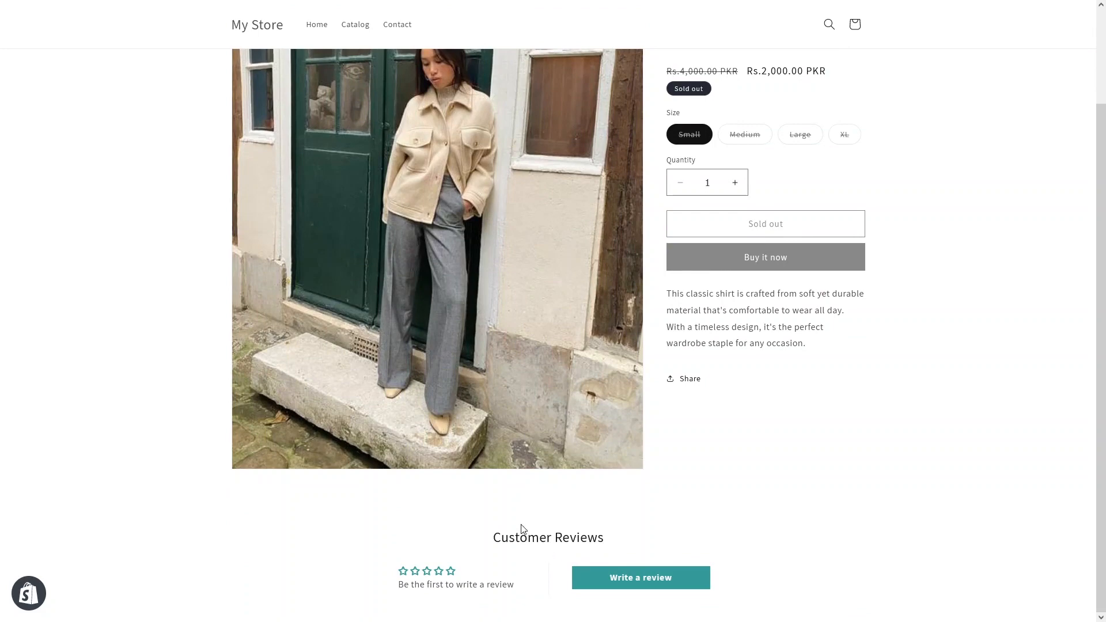
Step: Open the review form and enter the title 'Best Shirt' and the review text
{"action": "left_click", "coordinate": [611, 578]}
{"action": "left_click", "coordinate": [453, 197]}
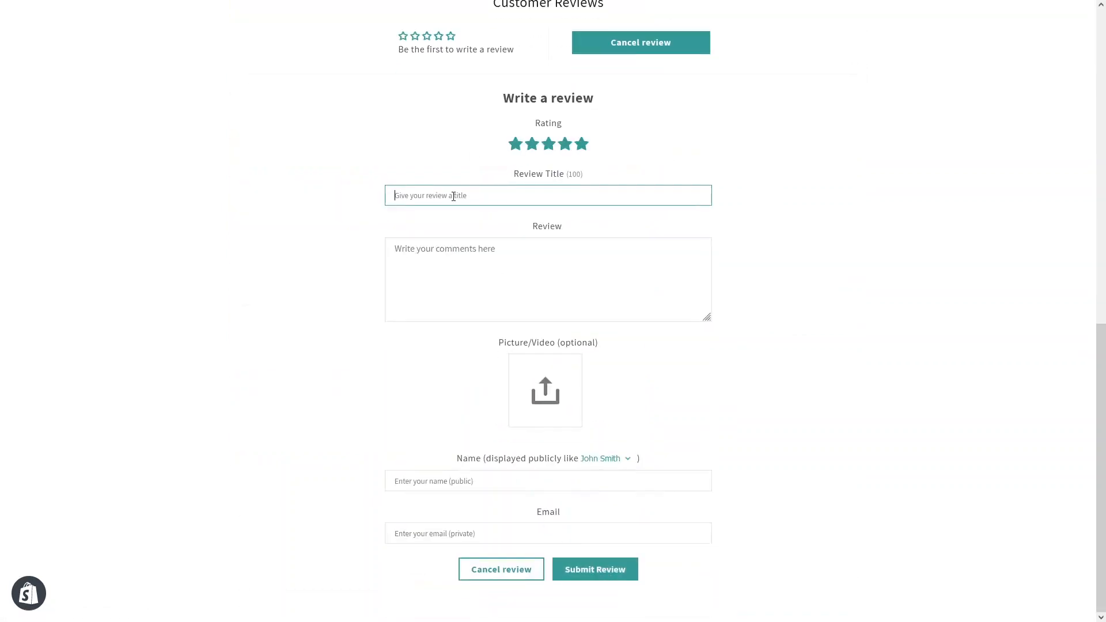
{"action": "type", "text": "Best Shirt"}
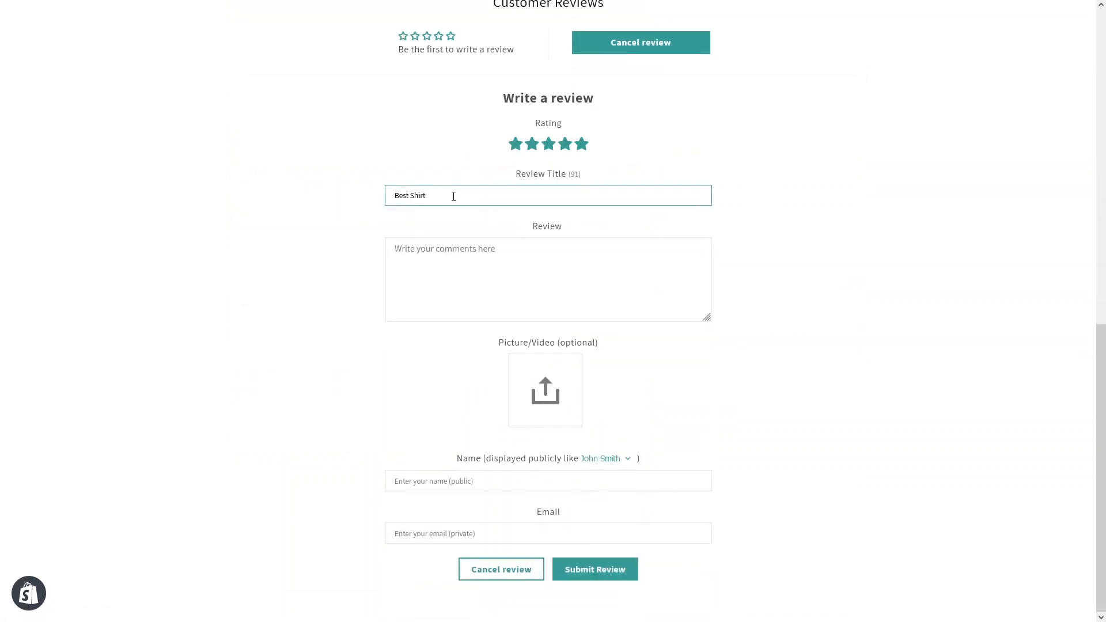
{"action": "left_click", "coordinate": [480, 257]}
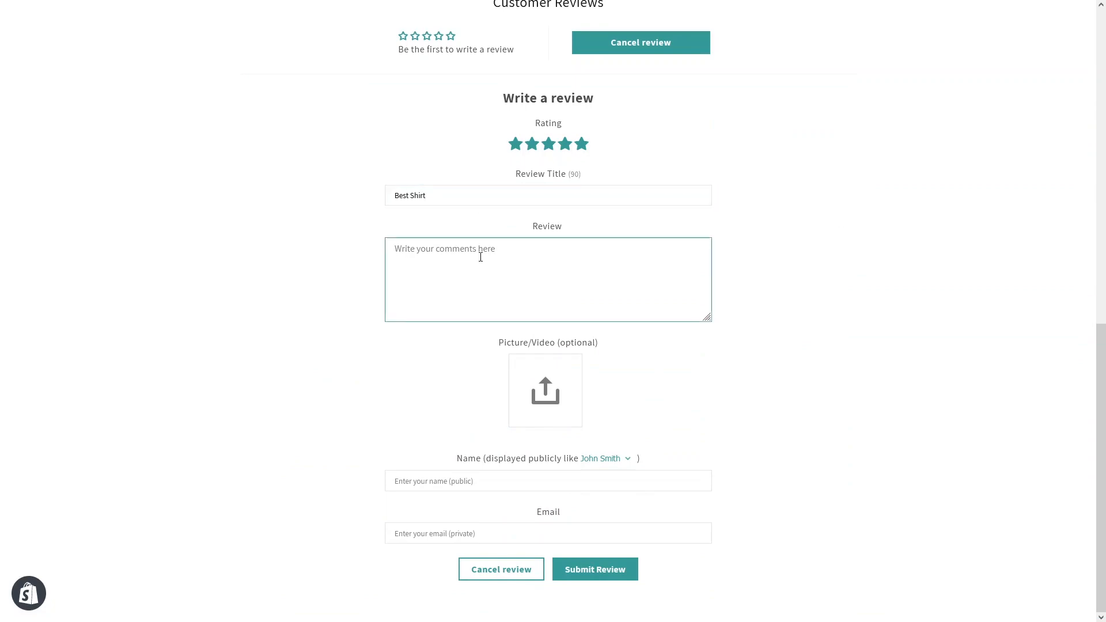
{"action": "type", "text": "blalalala"}
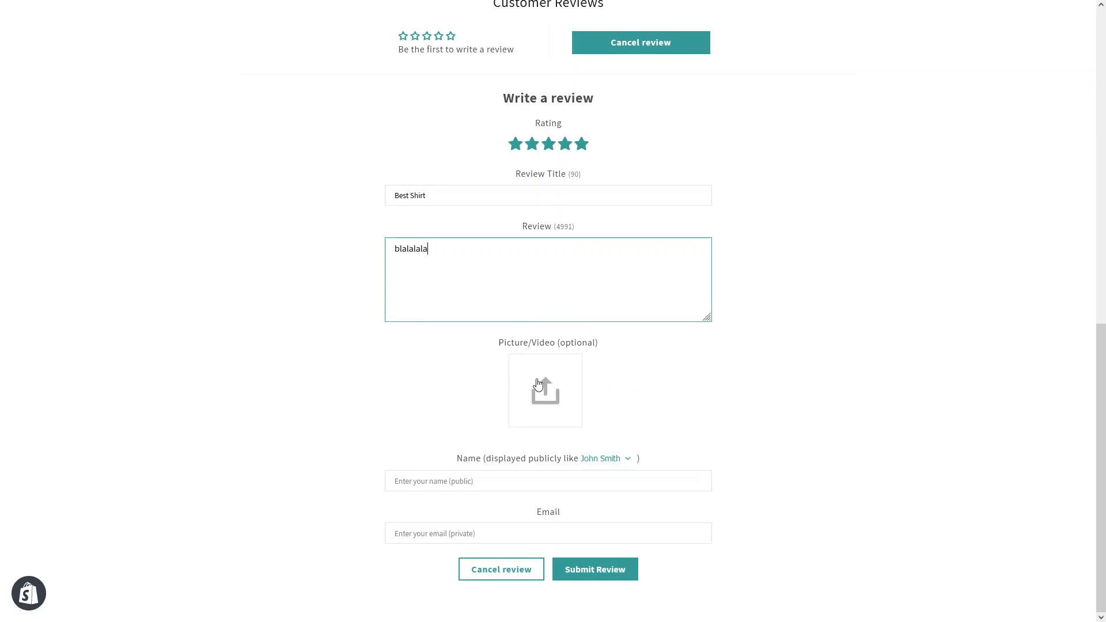
Step: Fill in the reviewer's name and e-mail, then submit the review
{"action": "left_click", "coordinate": [466, 487]}
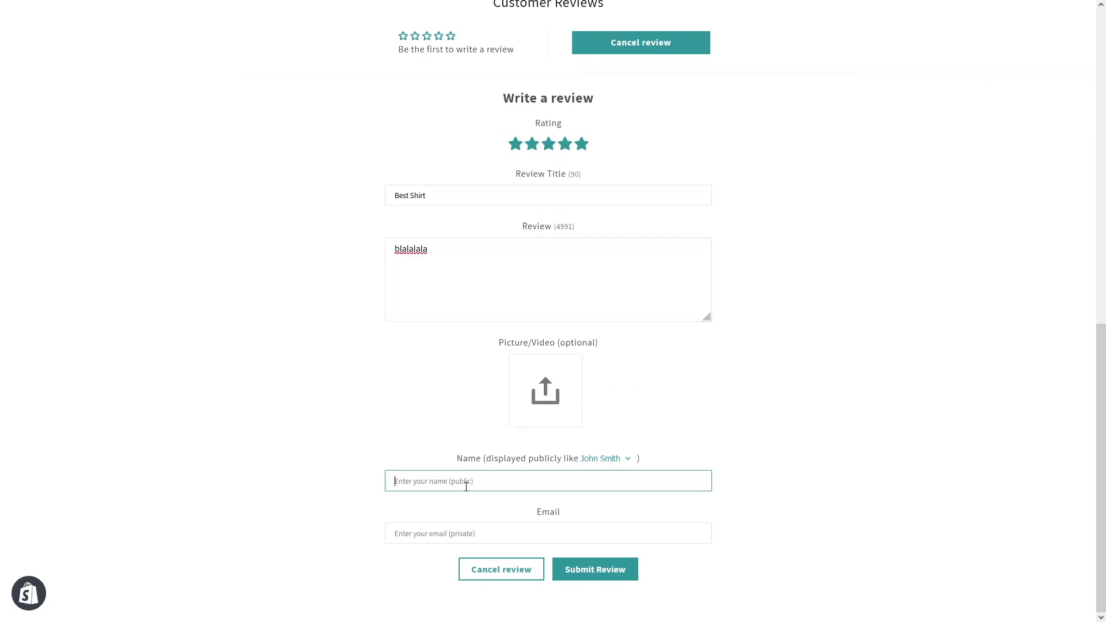
{"action": "type", "text": "Fahad"}
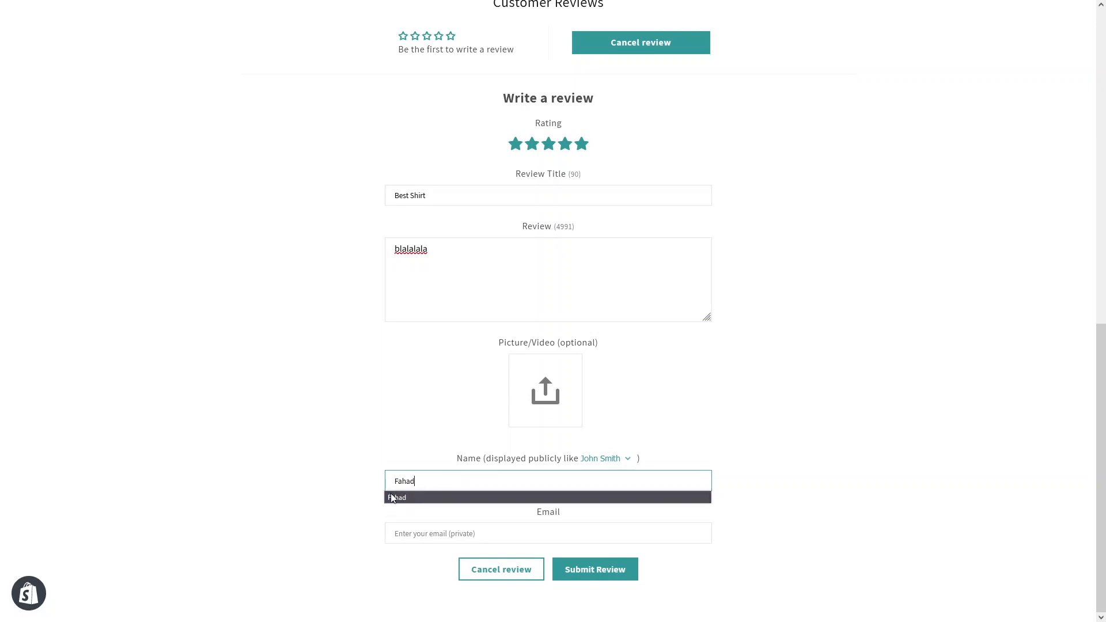
{"action": "left_click", "coordinate": [314, 496]}
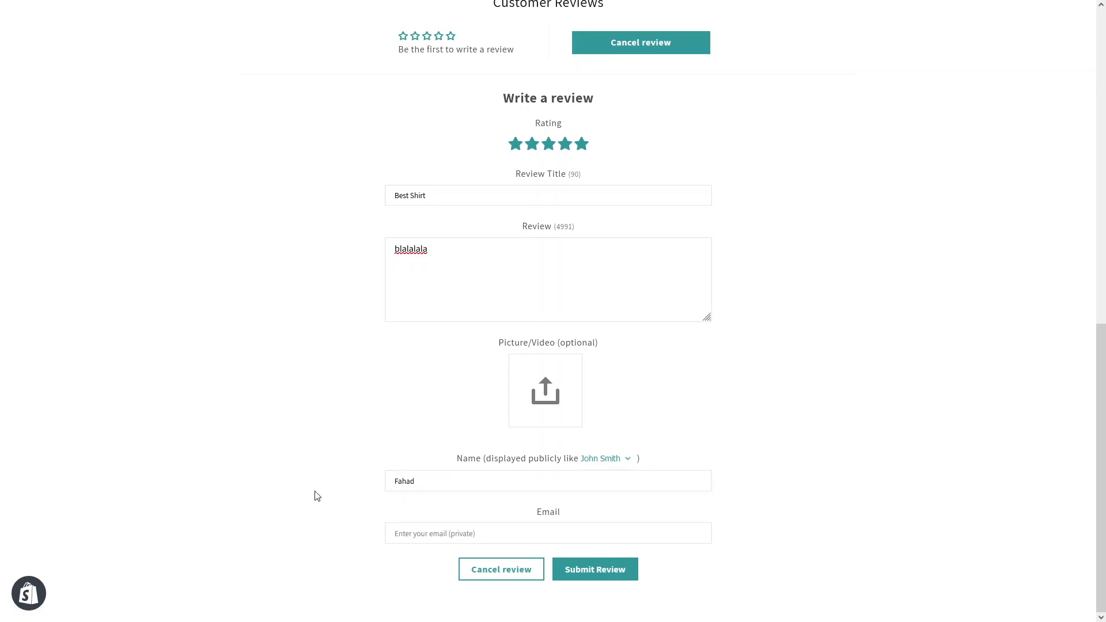
{"action": "left_click", "coordinate": [451, 534]}
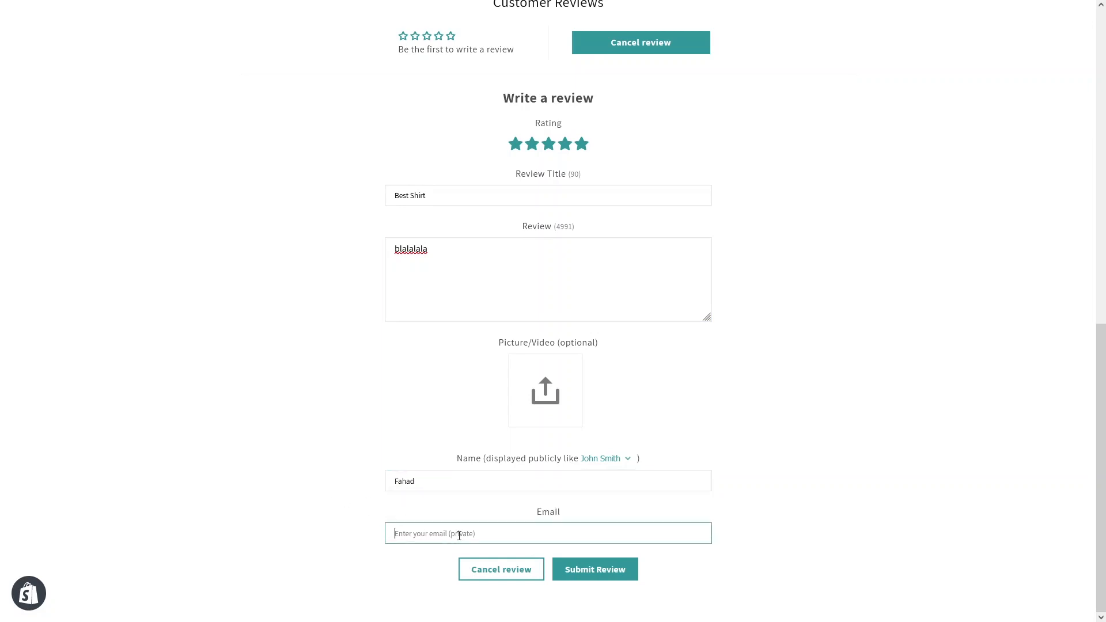
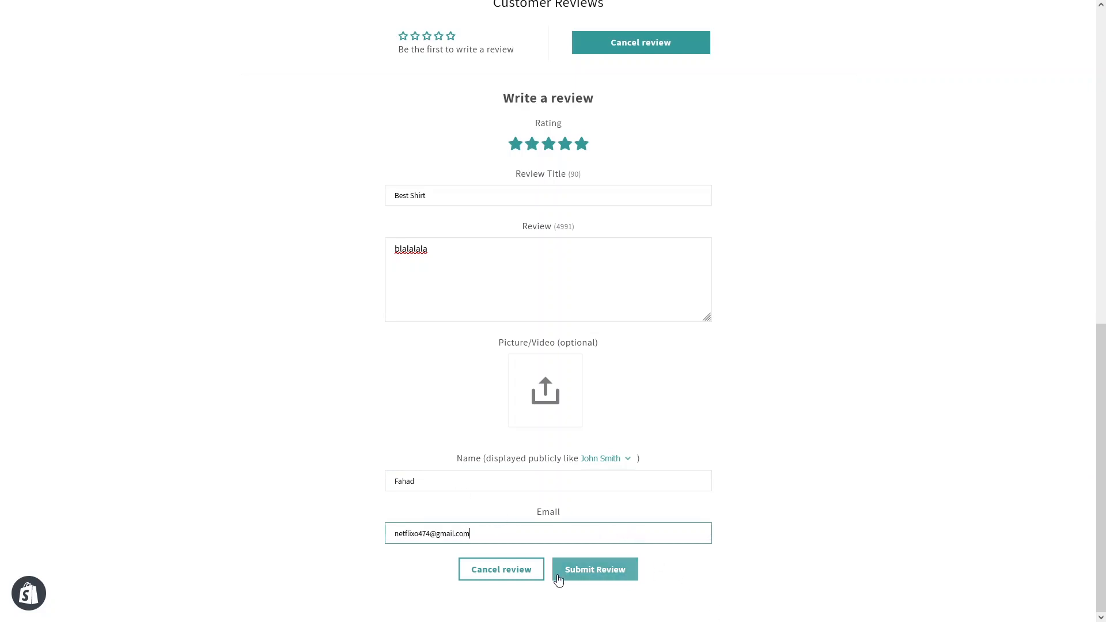
{"action": "left_click", "coordinate": [594, 573]}
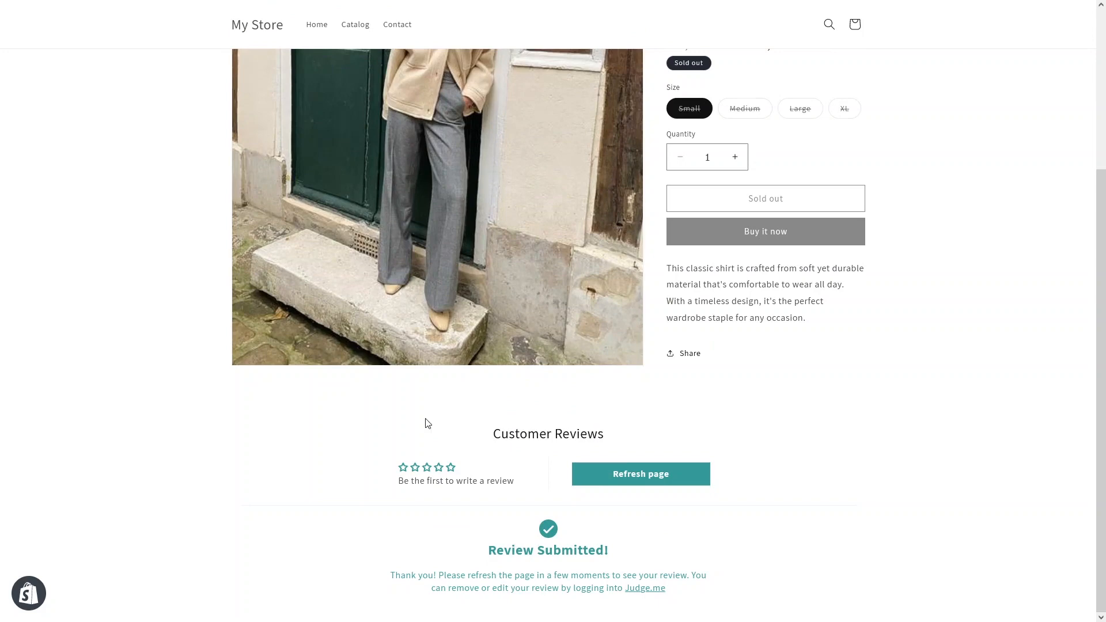
Step: Publish the Best Shirt test review from Judge.me's Manage Reviews list
{"action": "mouse_move", "coordinate": [160, 5]}
{"action": "left_click", "coordinate": [213, 7]}
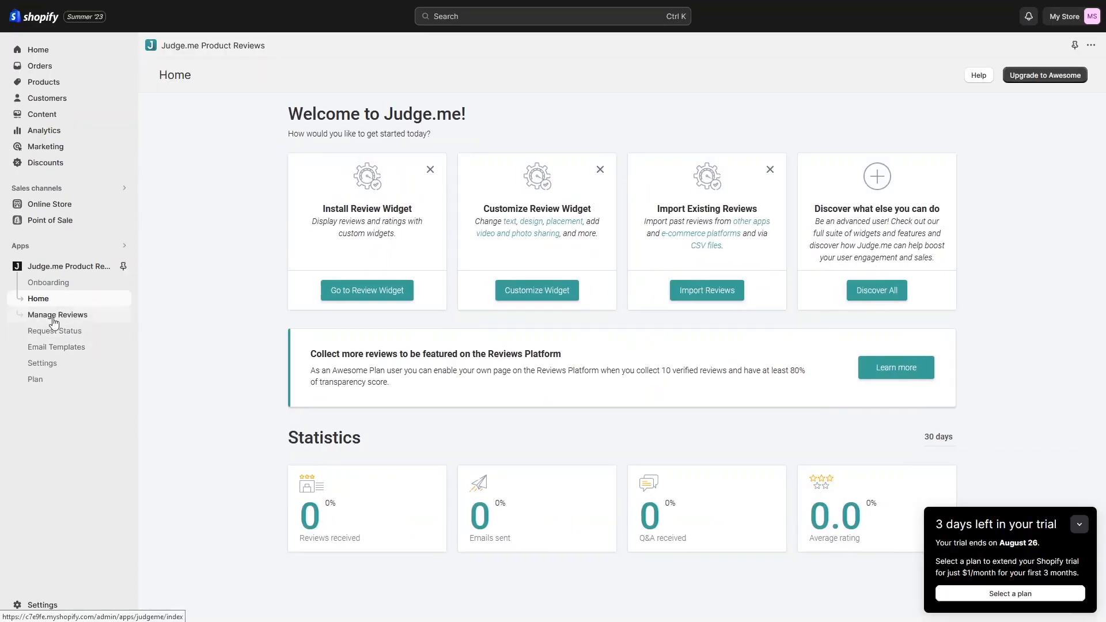
{"action": "left_click", "coordinate": [53, 318]}
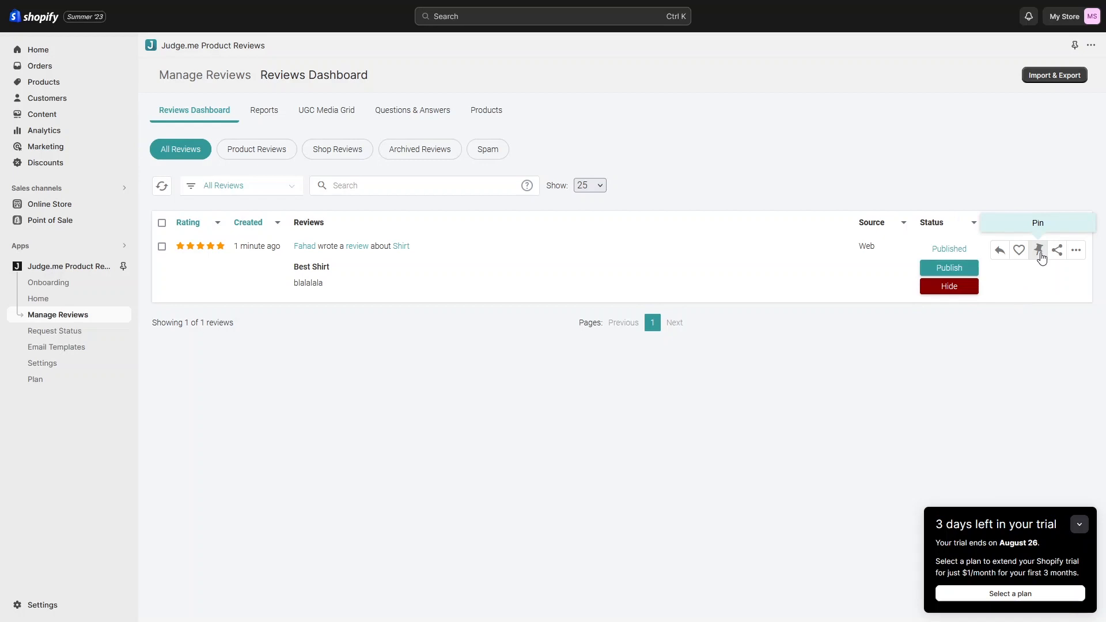
{"action": "left_click", "coordinate": [1075, 254]}
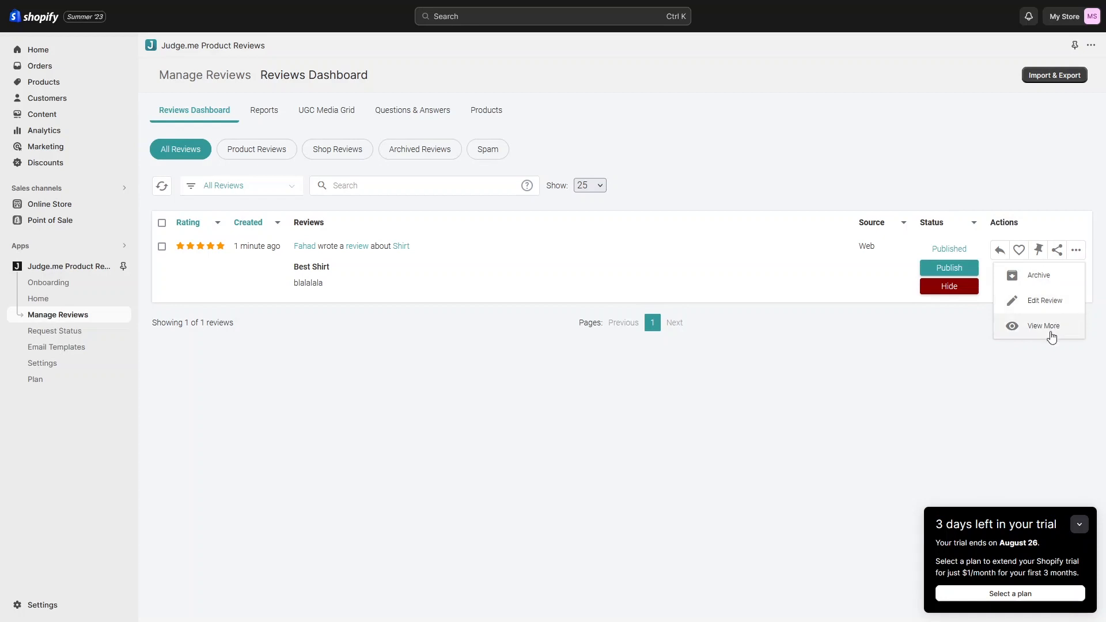
{"action": "left_click", "coordinate": [921, 354]}
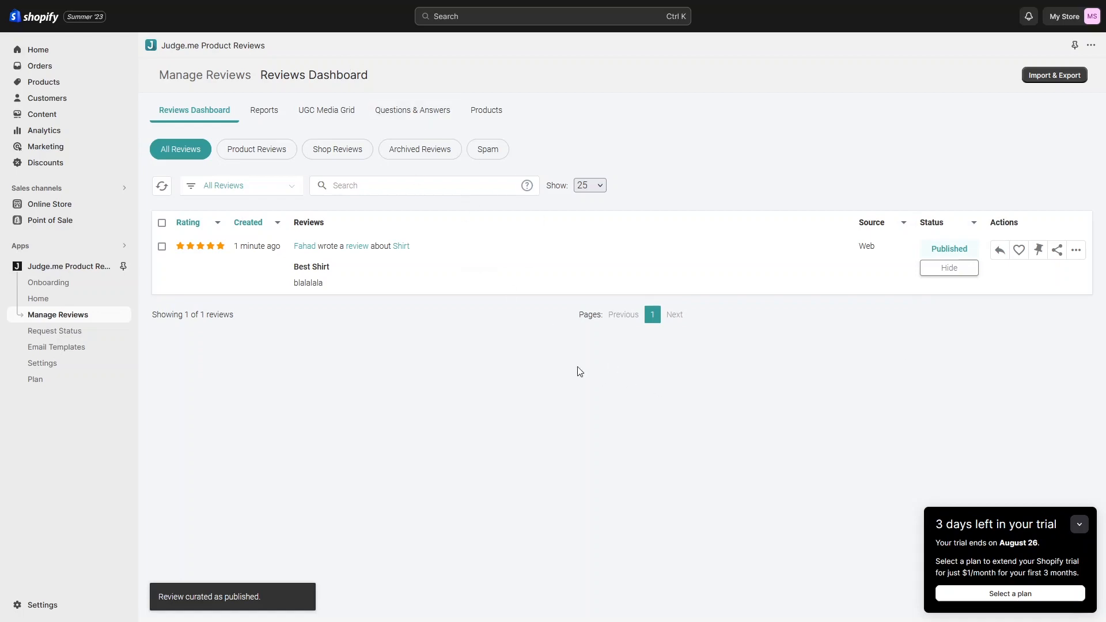
{"action": "mouse_move", "coordinate": [299, 4]}
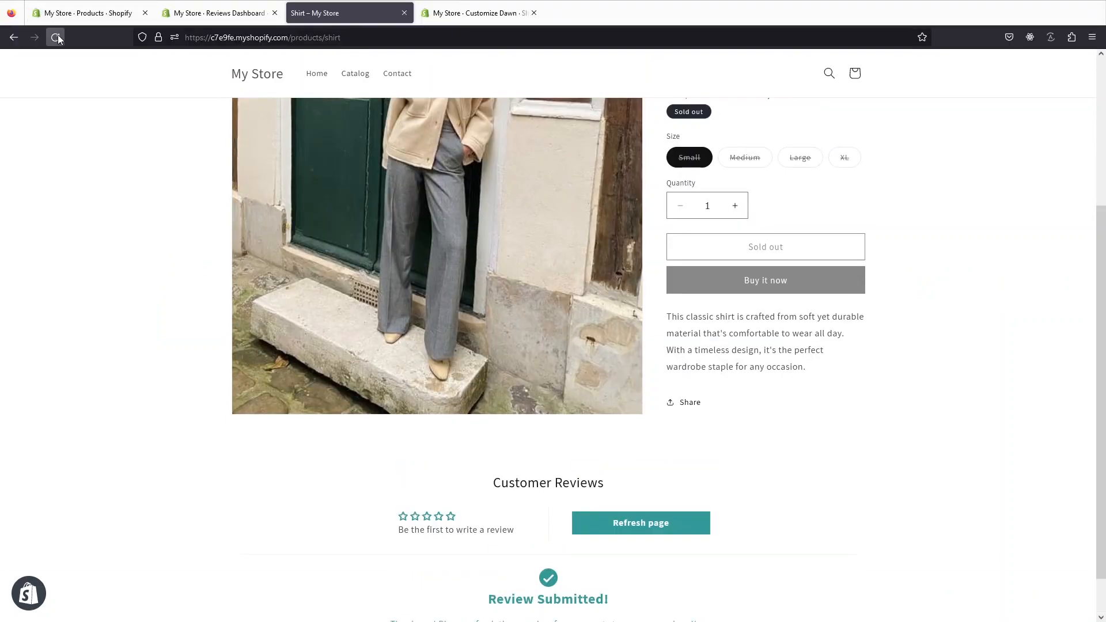
Step: Reload the Shirt page to see the 5.00 Best Shirt review, then return to the Reviews Dashboard
{"action": "left_click", "coordinate": [56, 37]}
{"action": "scroll", "coordinate": [174, 204], "scroll_direction": "down", "scroll_amount": 1}
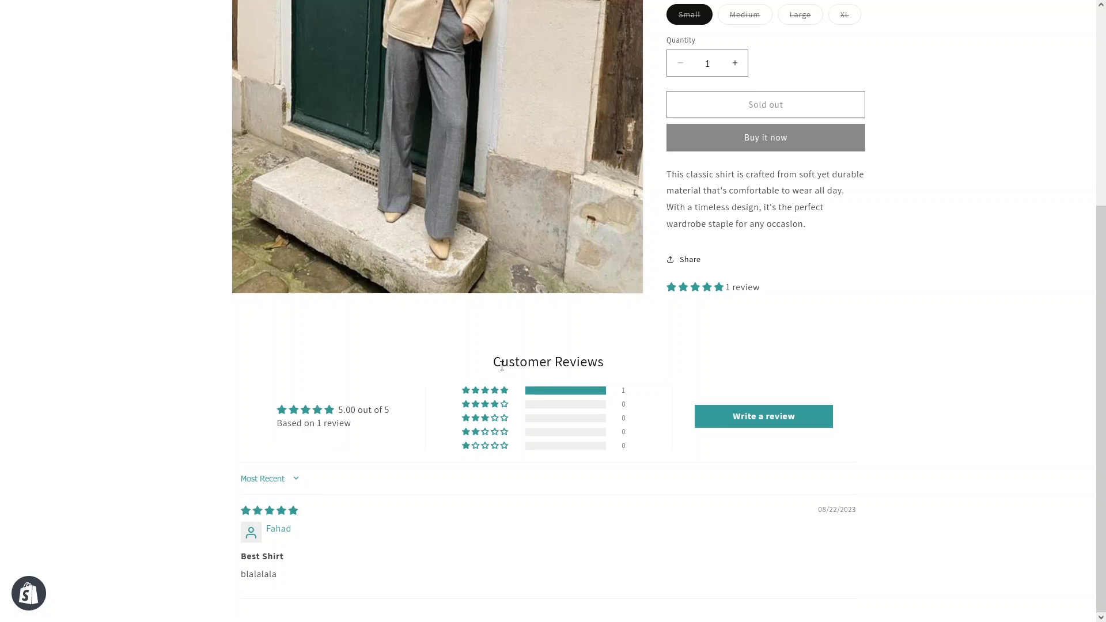
{"action": "mouse_move", "coordinate": [358, 3]}
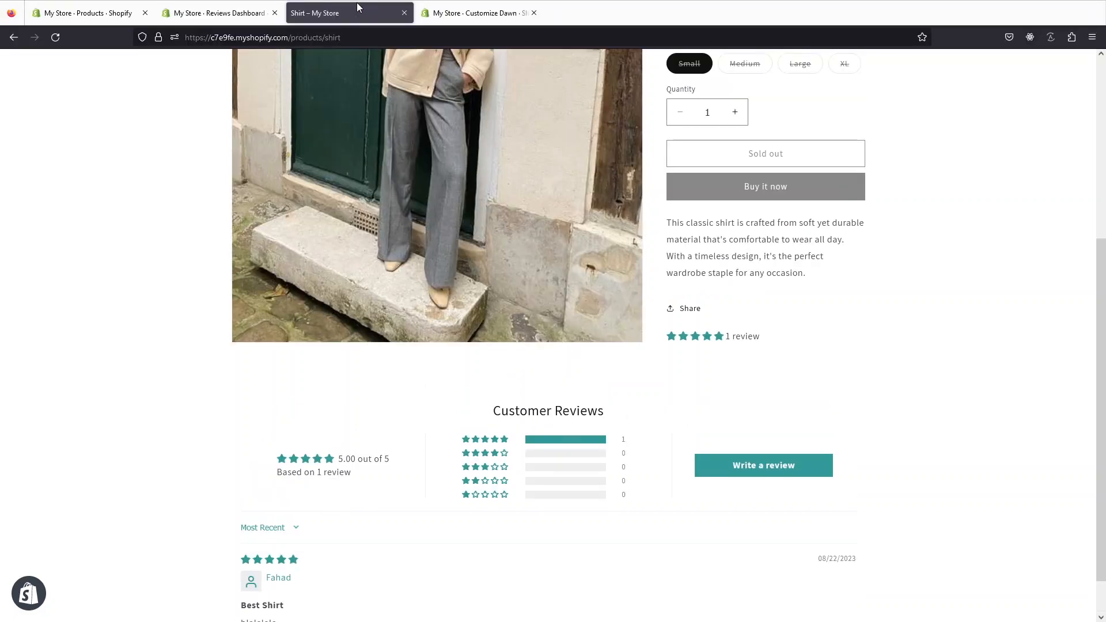
{"action": "left_click", "coordinate": [229, 7]}
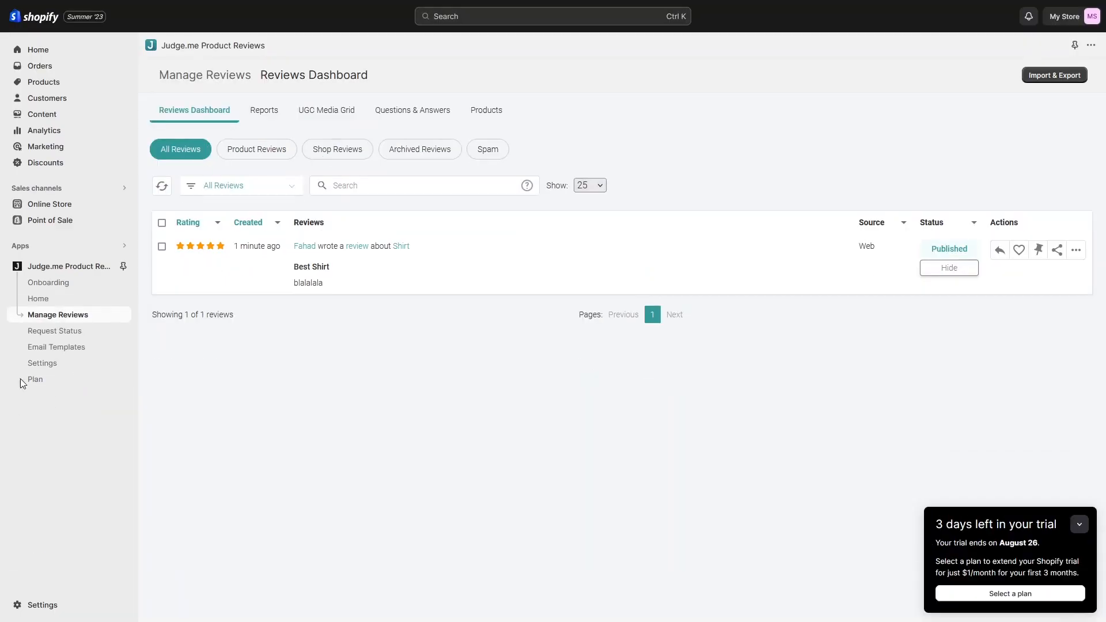
Step: Browse the Request Status, Custom Forms and A/B Testing pages, ending on the Email Templates list
{"action": "left_click", "coordinate": [61, 333]}
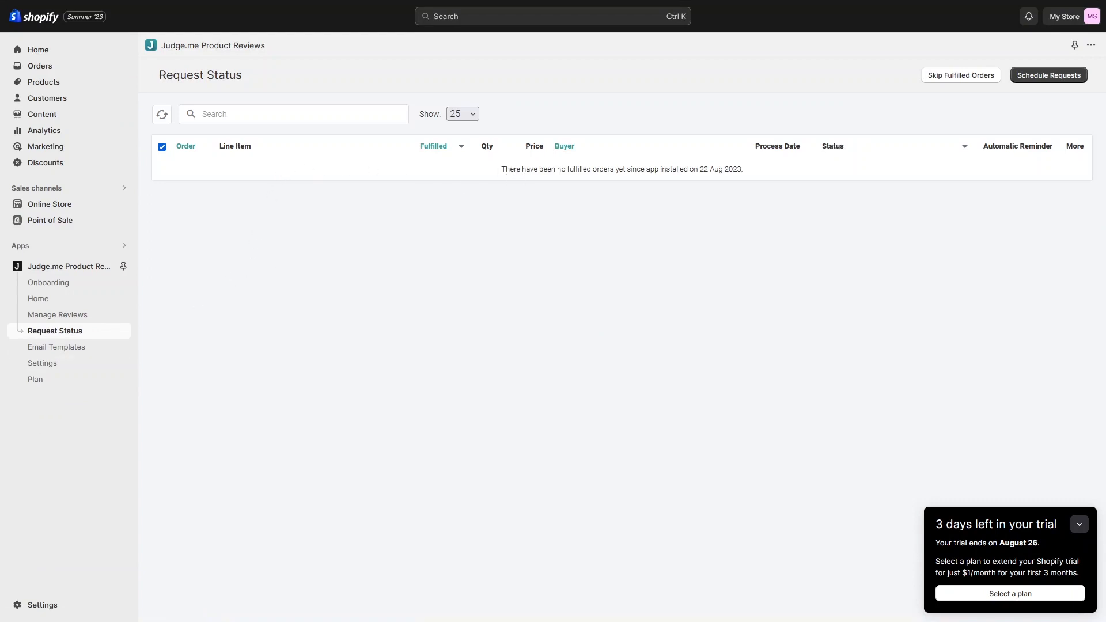
{"action": "left_click", "coordinate": [75, 348]}
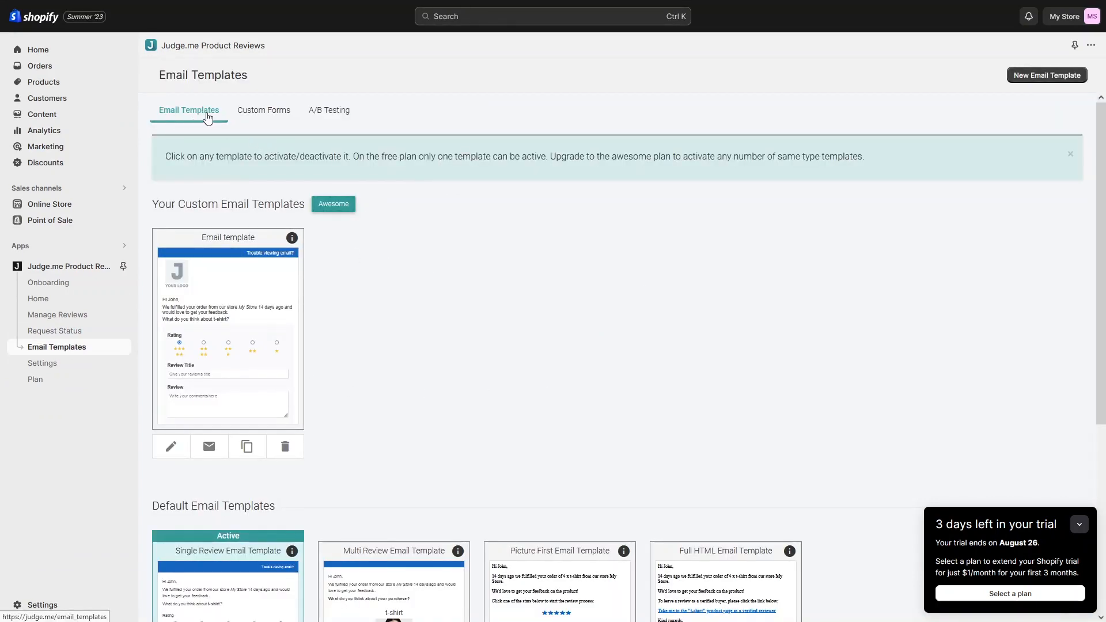
{"action": "left_click", "coordinate": [265, 115]}
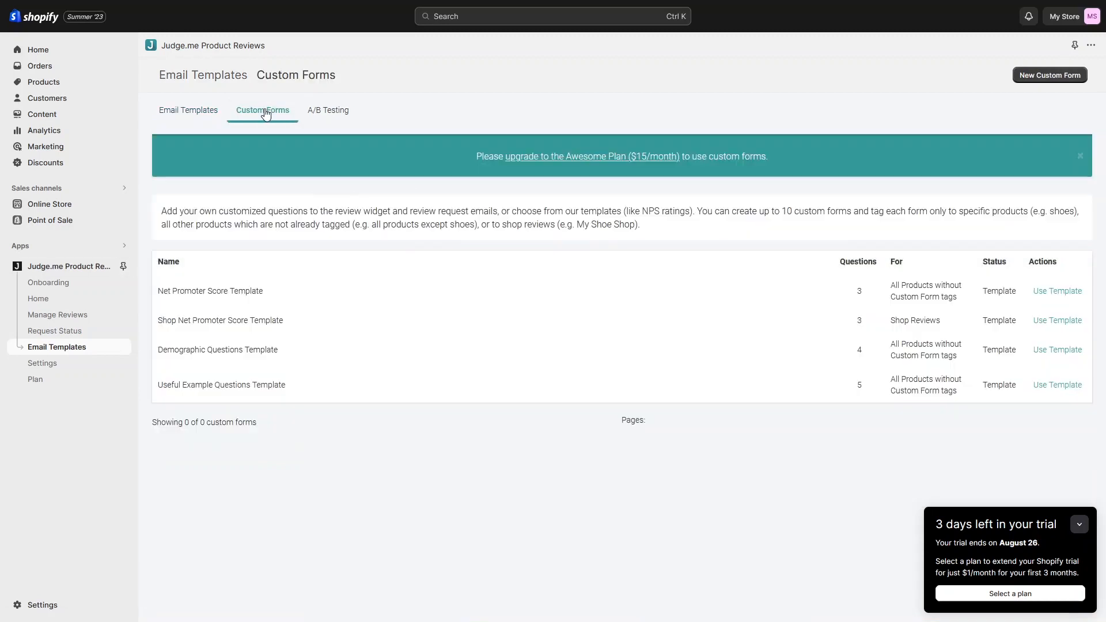
{"action": "left_click", "coordinate": [324, 118]}
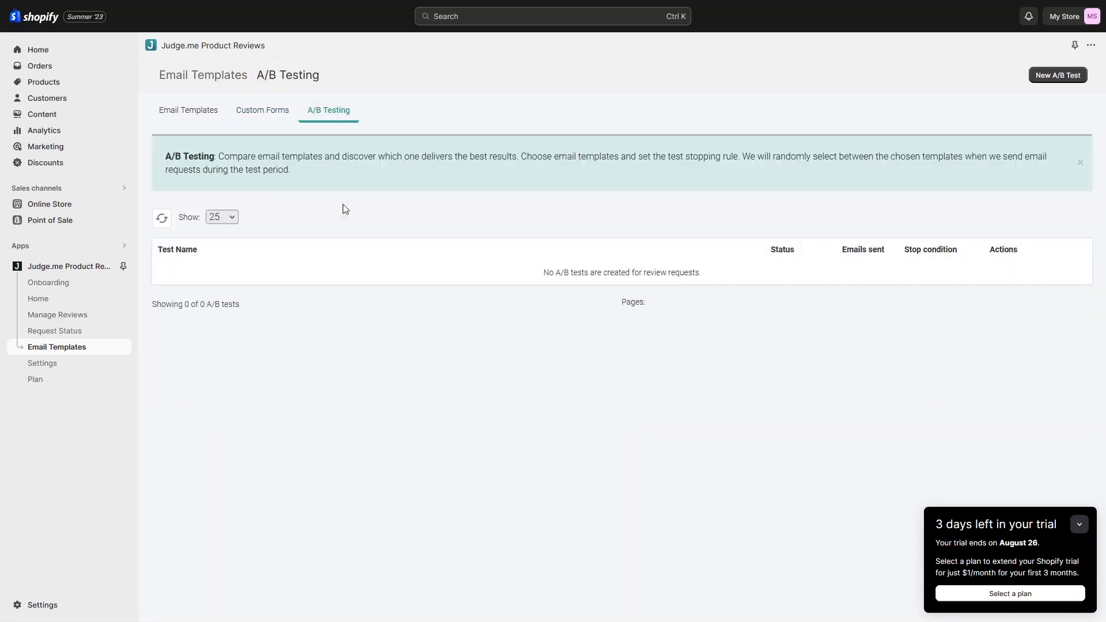
{"action": "left_click", "coordinate": [186, 116]}
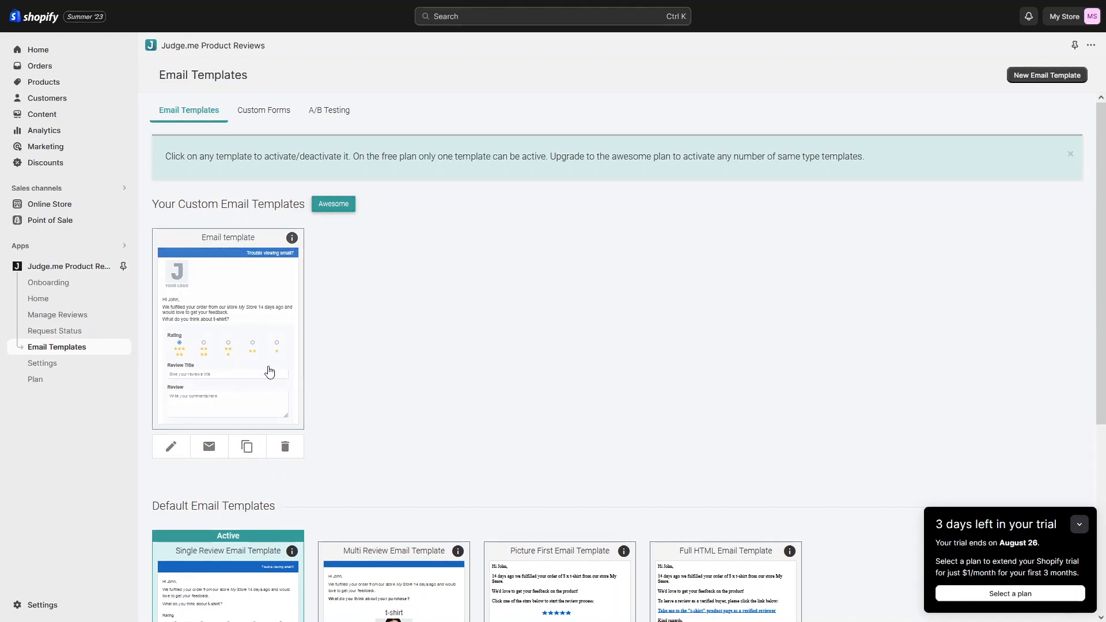
Step: Activate the custom Email template and look over the four default templates, including Single Review and Full HTML
{"action": "left_click", "coordinate": [291, 418]}
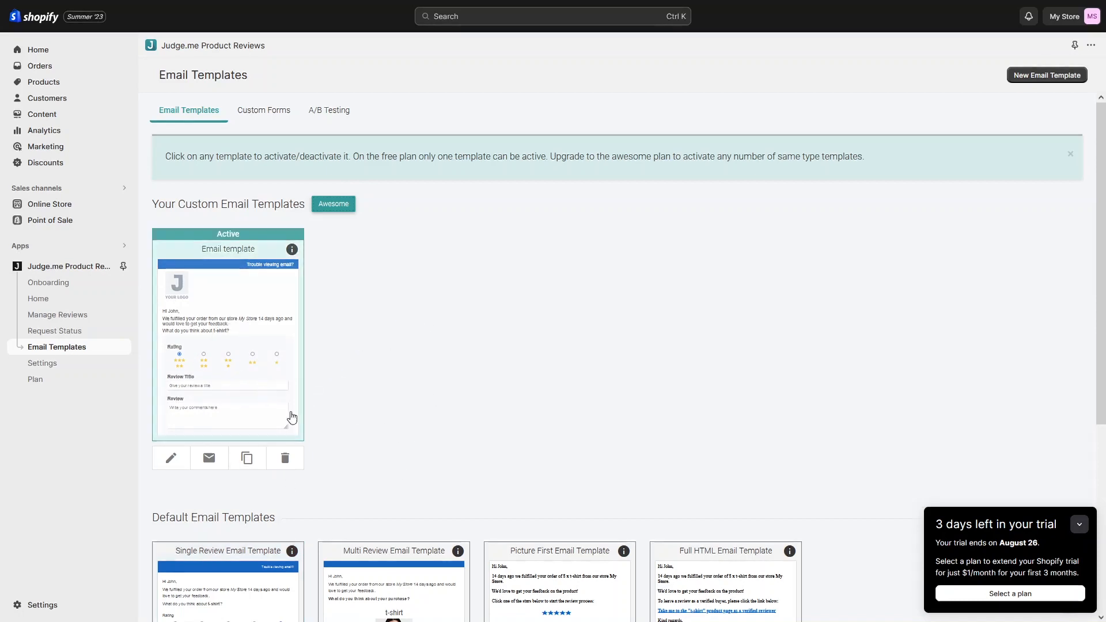
{"action": "scroll", "coordinate": [379, 447], "scroll_direction": "down", "scroll_amount": 1}
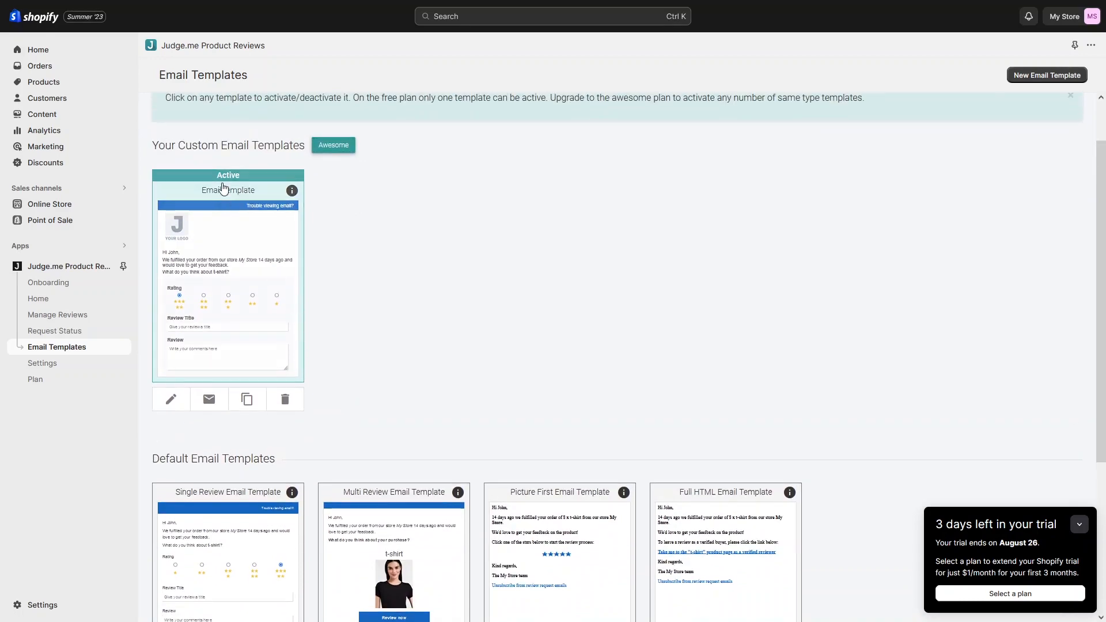
{"action": "scroll", "coordinate": [258, 282], "scroll_direction": "down", "scroll_amount": 3}
{"action": "scroll", "coordinate": [231, 323], "scroll_direction": "up", "scroll_amount": 4}
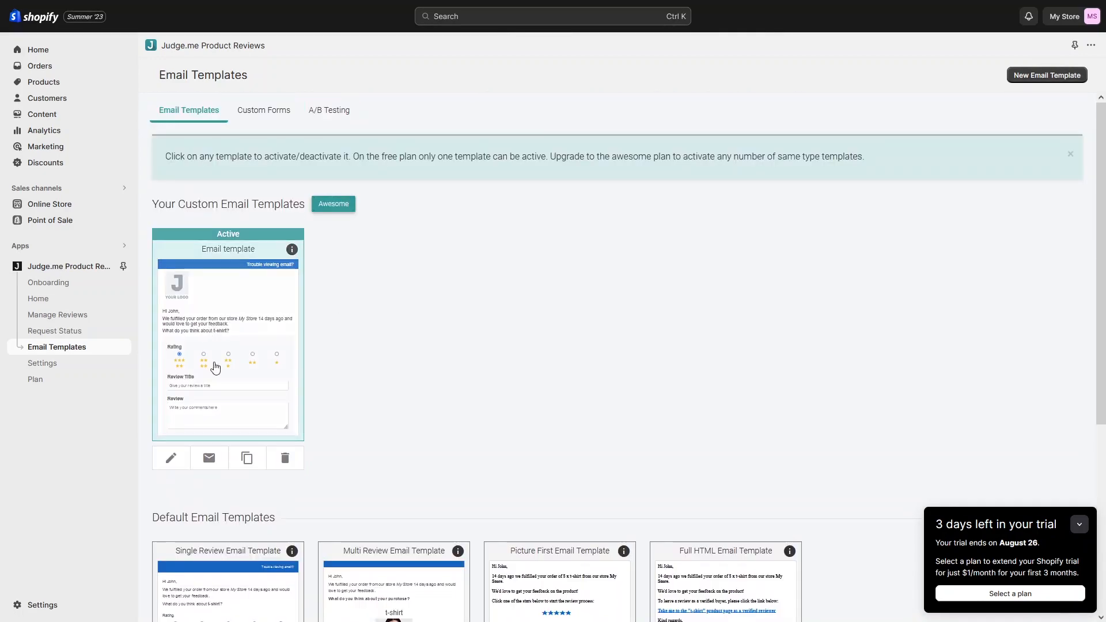
{"action": "scroll", "coordinate": [217, 364], "scroll_direction": "down", "scroll_amount": 2}
{"action": "scroll", "coordinate": [227, 409], "scroll_direction": "down", "scroll_amount": 2}
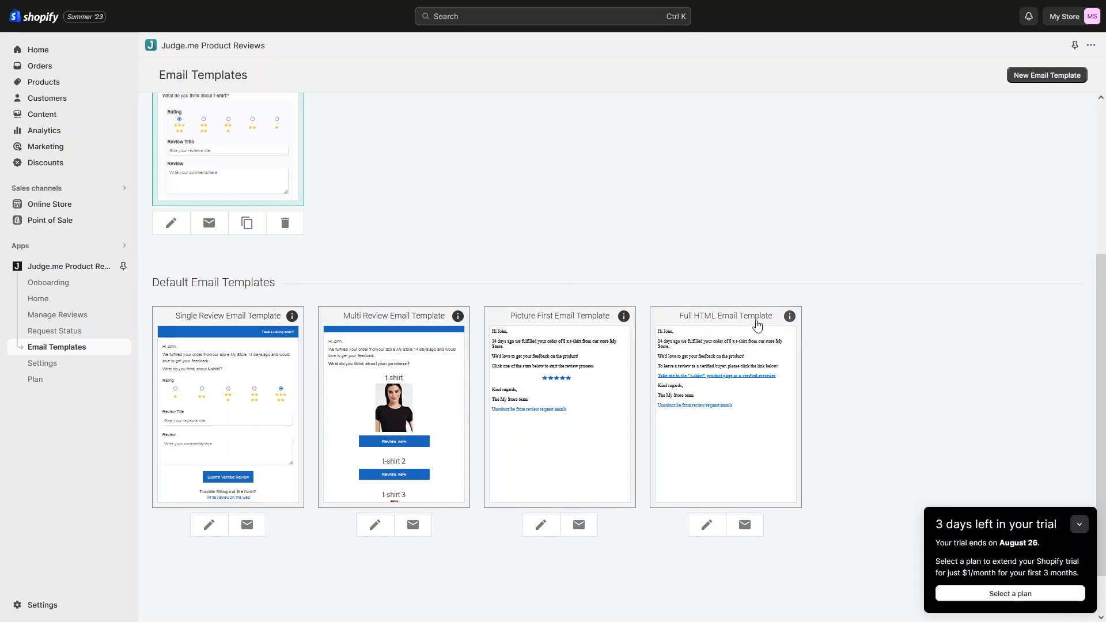
{"action": "scroll", "coordinate": [470, 334], "scroll_direction": "up", "scroll_amount": 3}
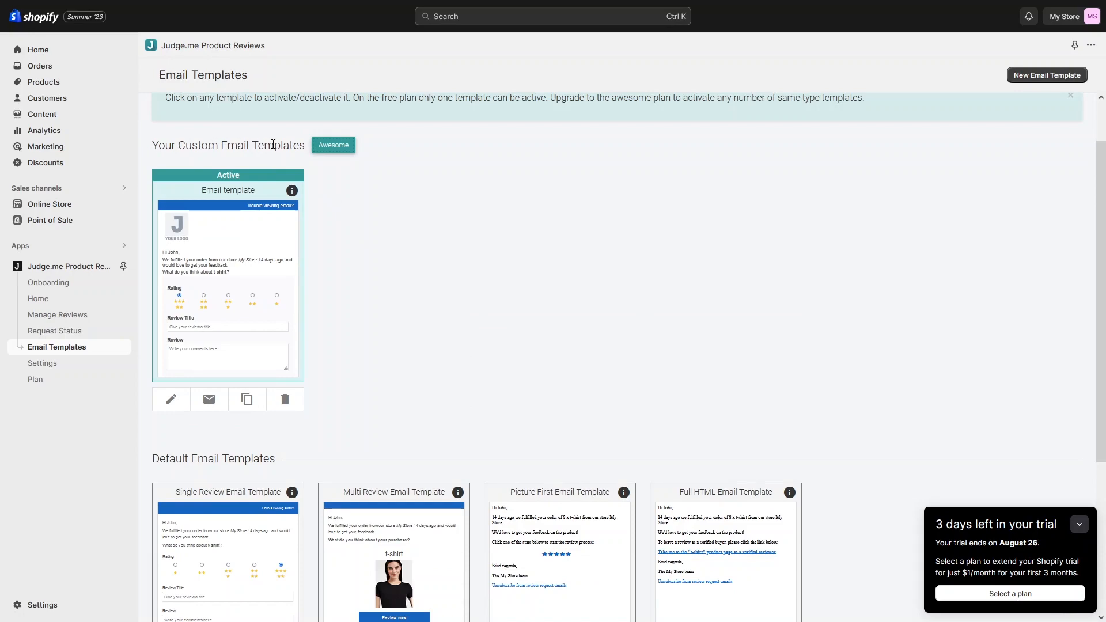
{"action": "scroll", "coordinate": [326, 219], "scroll_direction": "down", "scroll_amount": 2}
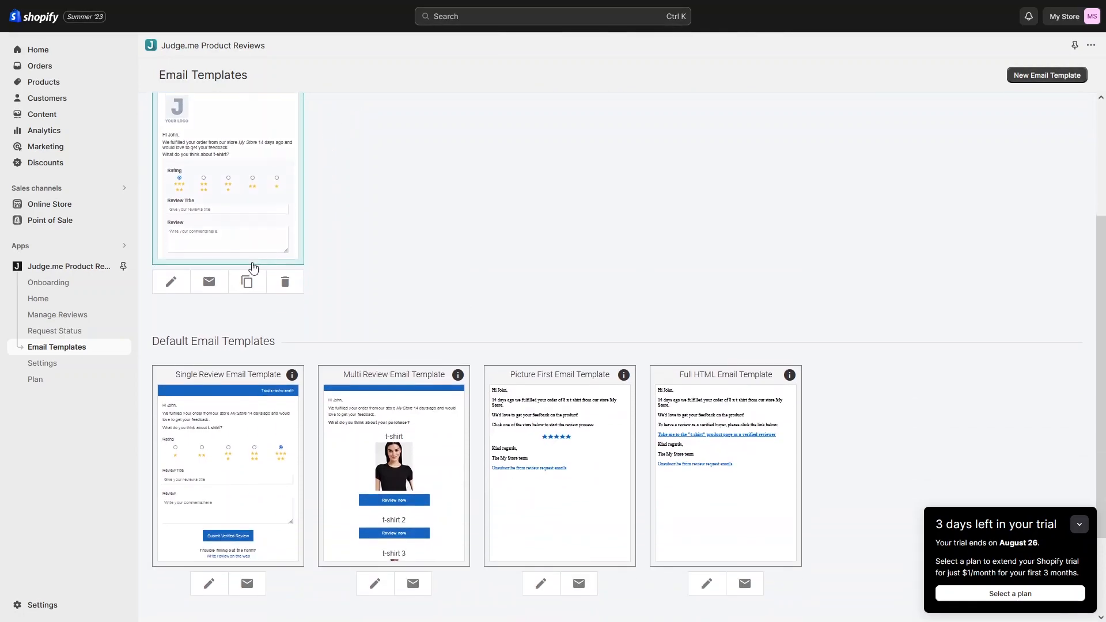
{"action": "scroll", "coordinate": [196, 341], "scroll_direction": "up", "scroll_amount": 2}
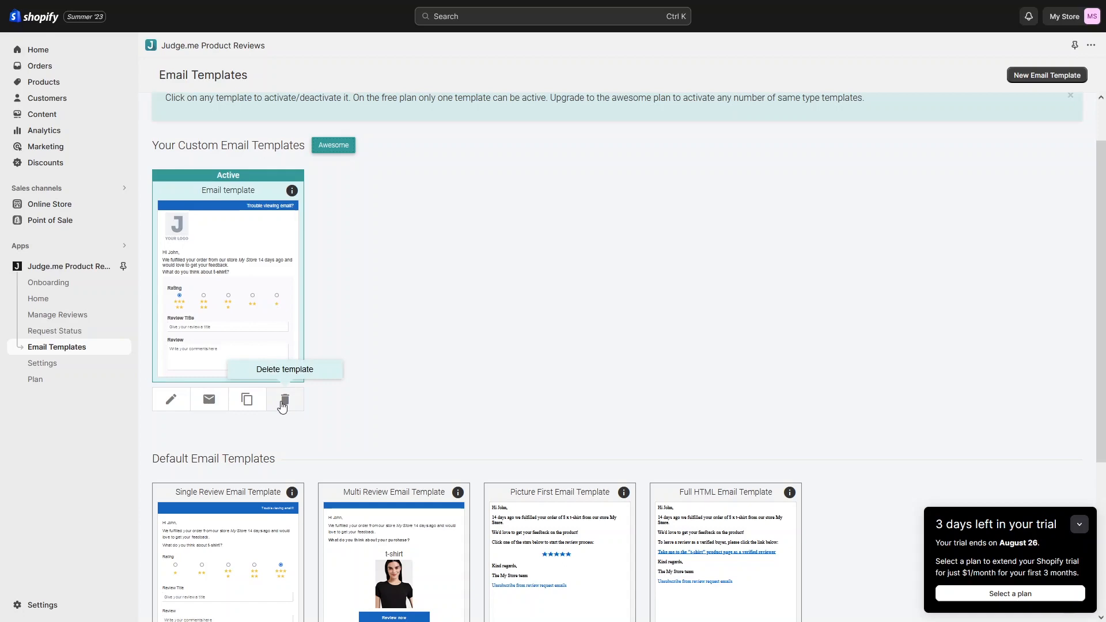
{"action": "scroll", "coordinate": [324, 378], "scroll_direction": "down", "scroll_amount": 3}
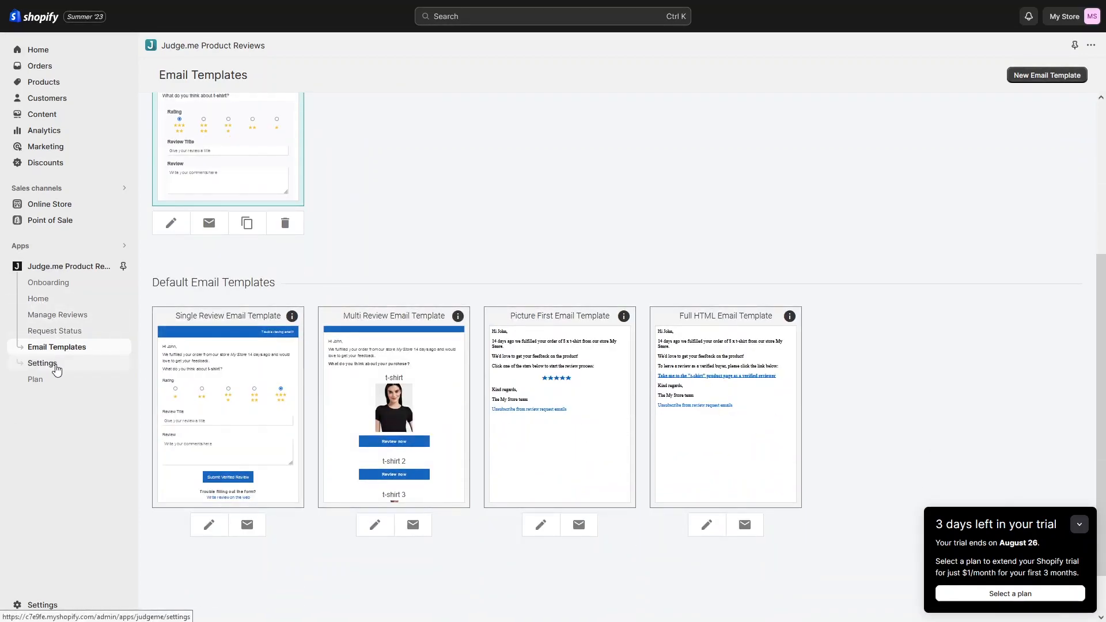
Step: Look through Judge.me Settings: requests sent 14 days after fulfillment with 0 automatic reminders
{"action": "left_click", "coordinate": [55, 369]}
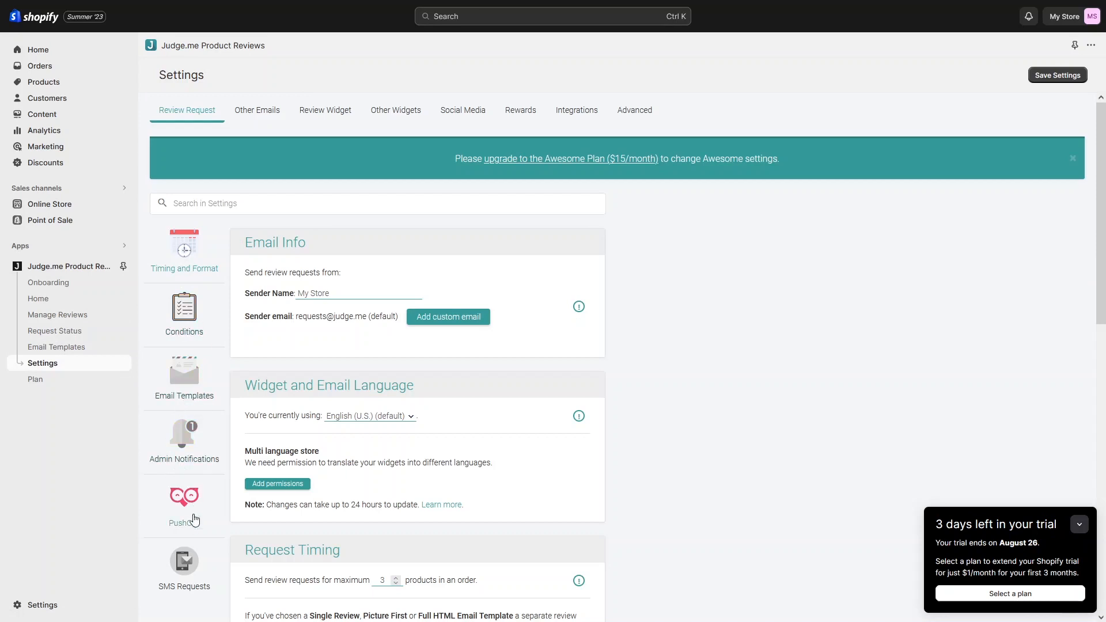
{"action": "scroll", "coordinate": [179, 489], "scroll_direction": "down", "scroll_amount": 3}
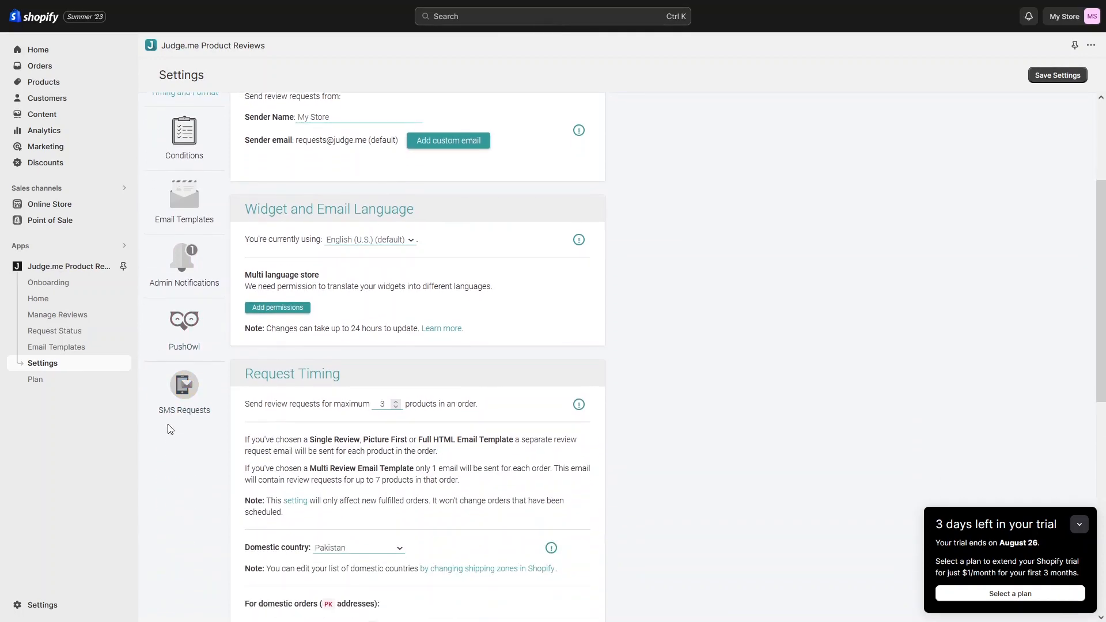
{"action": "scroll", "coordinate": [231, 397], "scroll_direction": "up", "scroll_amount": 3}
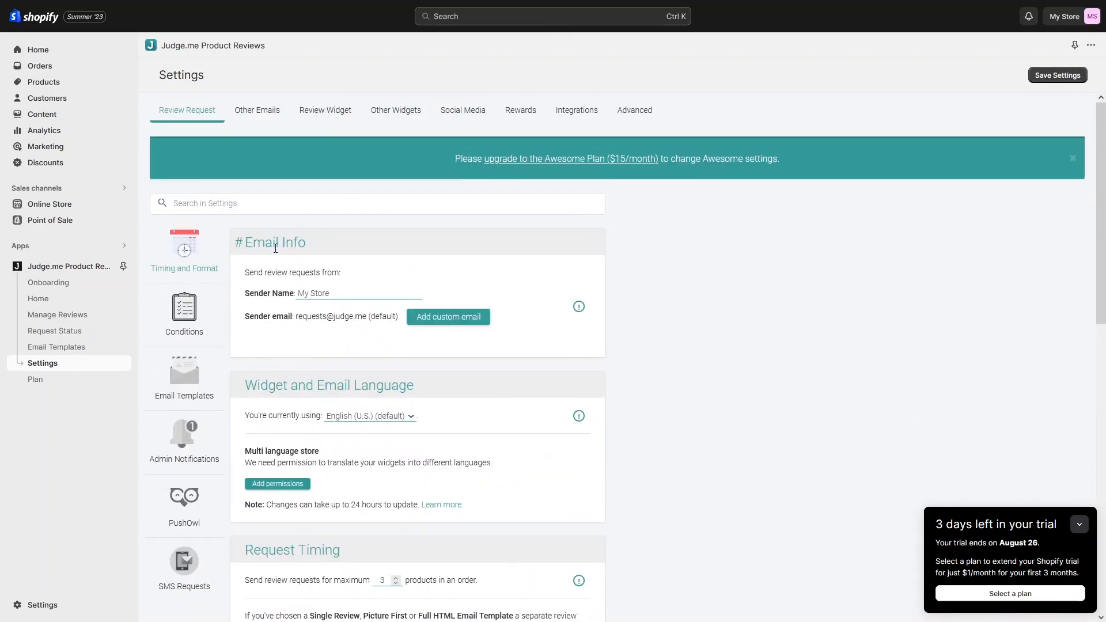
{"action": "scroll", "coordinate": [284, 245], "scroll_direction": "down", "scroll_amount": 1}
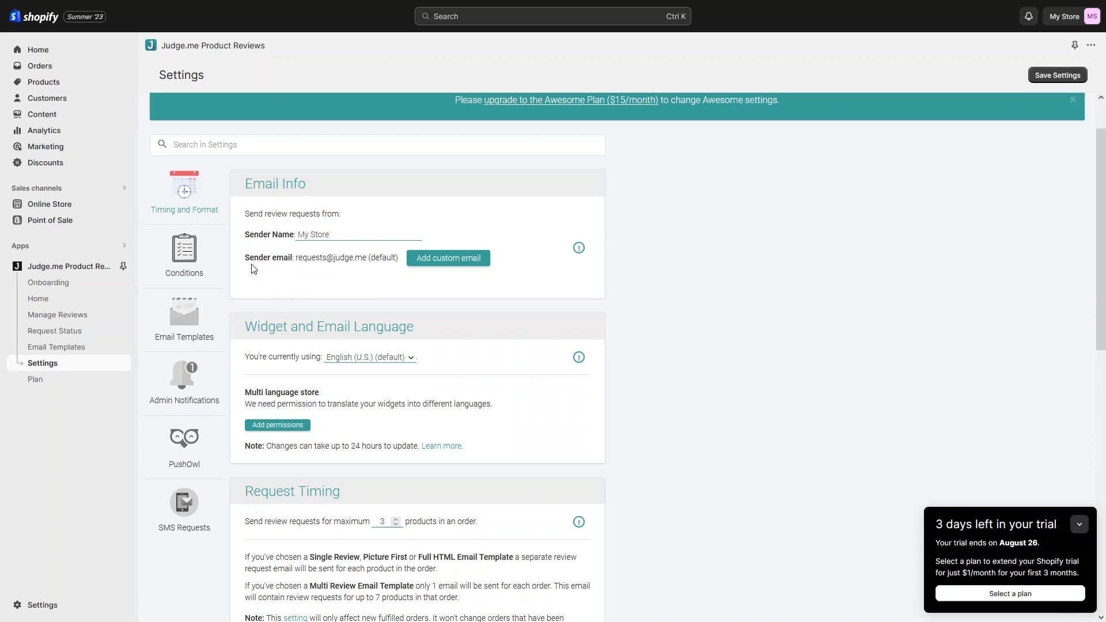
{"action": "scroll", "coordinate": [320, 266], "scroll_direction": "down", "scroll_amount": 2}
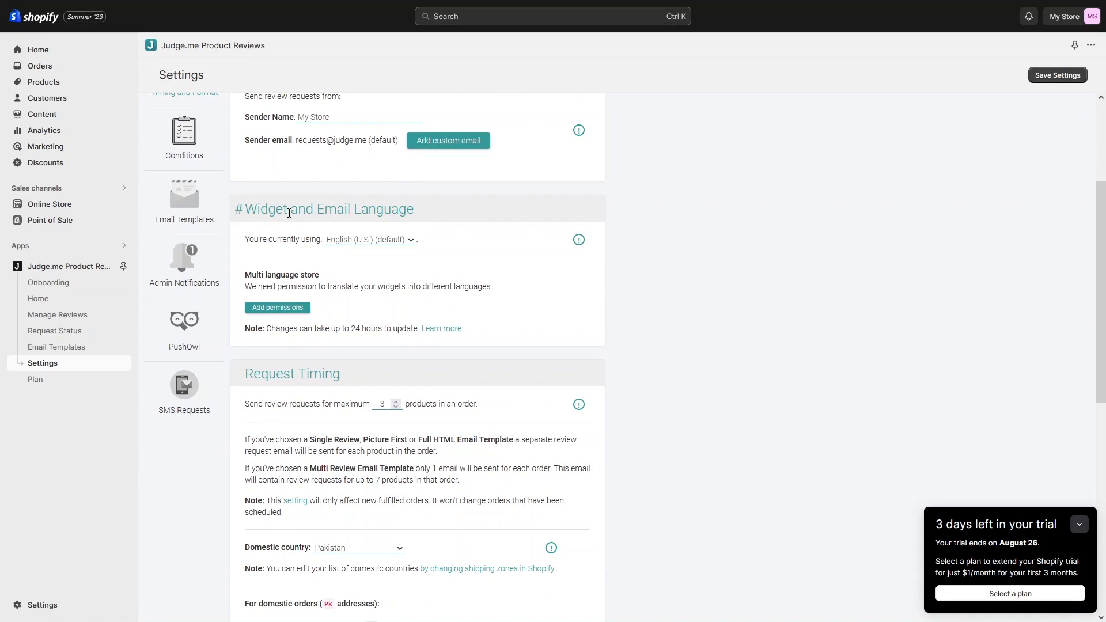
{"action": "scroll", "coordinate": [346, 265], "scroll_direction": "up", "scroll_amount": 1}
{"action": "scroll", "coordinate": [331, 297], "scroll_direction": "down", "scroll_amount": 1}
{"action": "scroll", "coordinate": [369, 246], "scroll_direction": "down", "scroll_amount": 1}
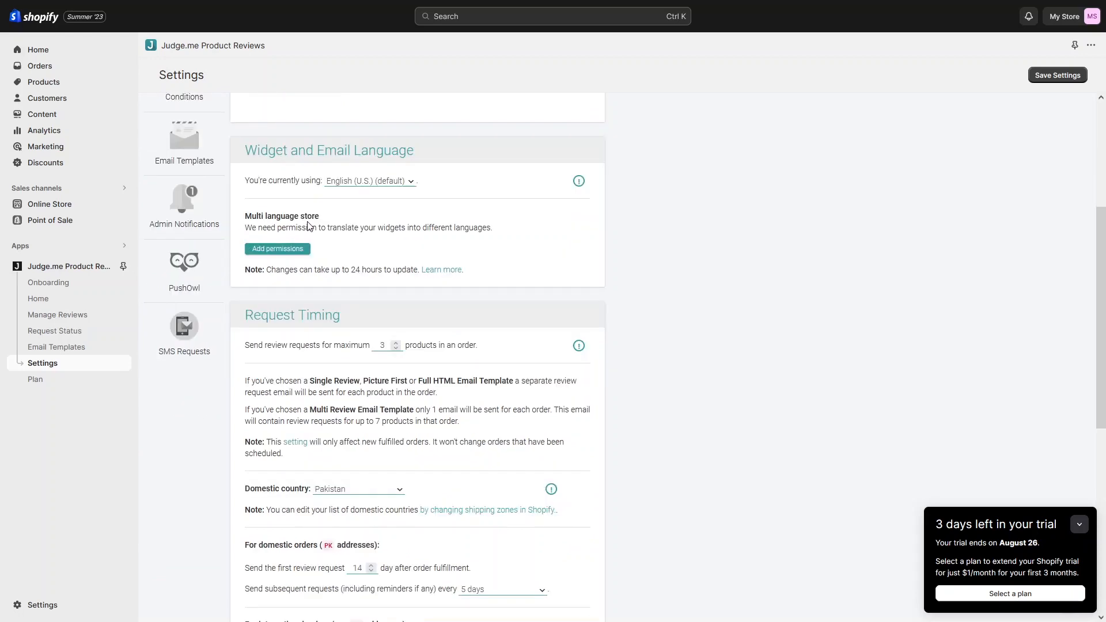
{"action": "scroll", "coordinate": [322, 265], "scroll_direction": "down", "scroll_amount": 1}
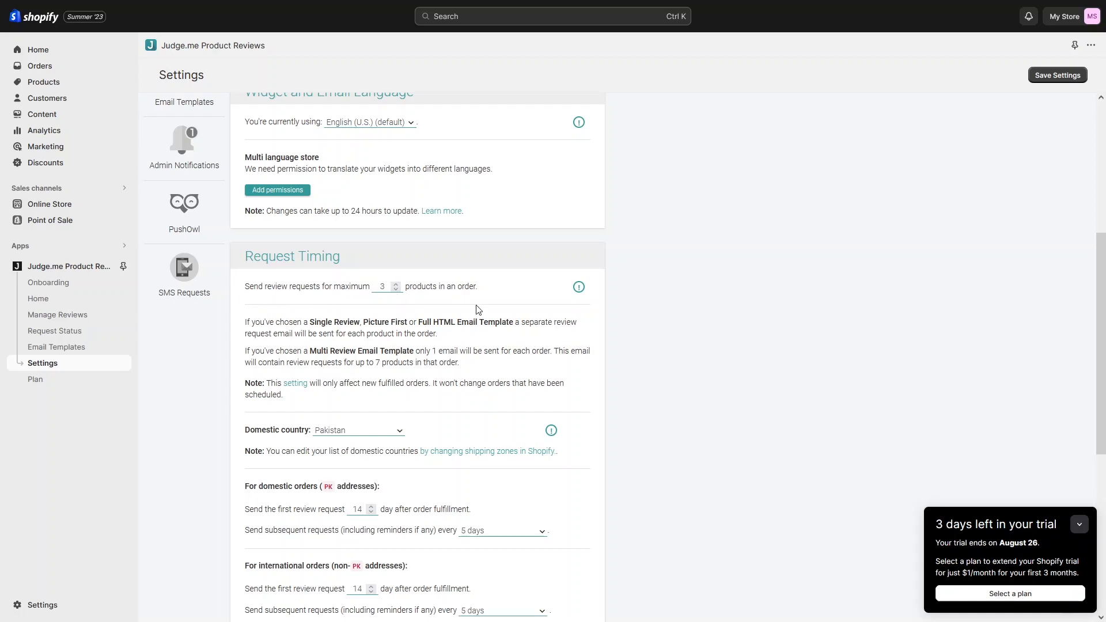
{"action": "scroll", "coordinate": [385, 381], "scroll_direction": "down", "scroll_amount": 3}
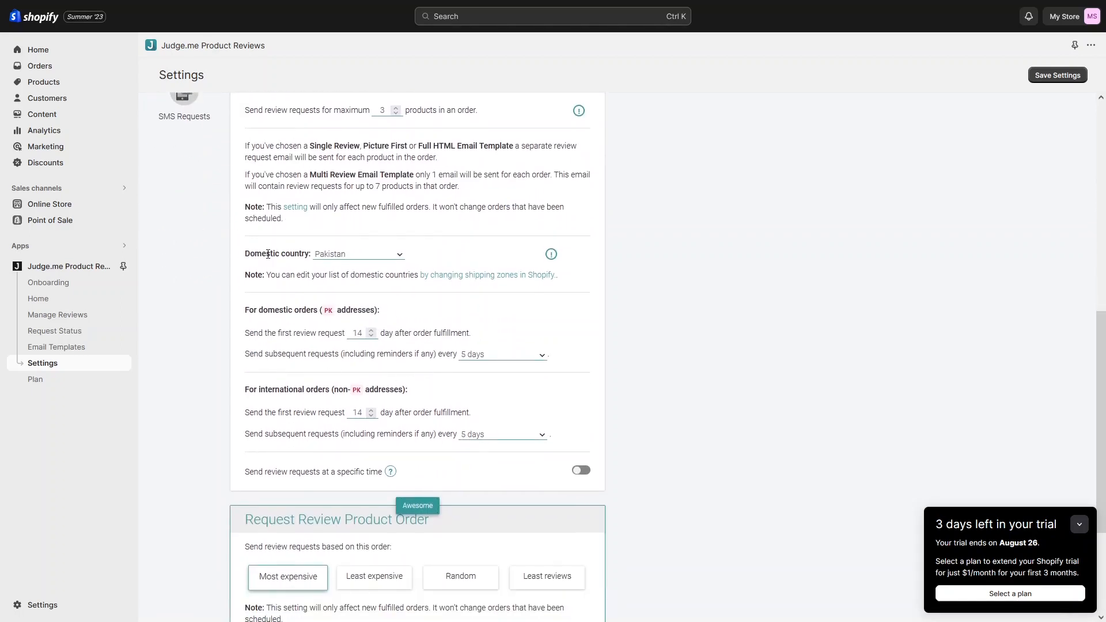
{"action": "scroll", "coordinate": [268, 254], "scroll_direction": "down", "scroll_amount": 3}
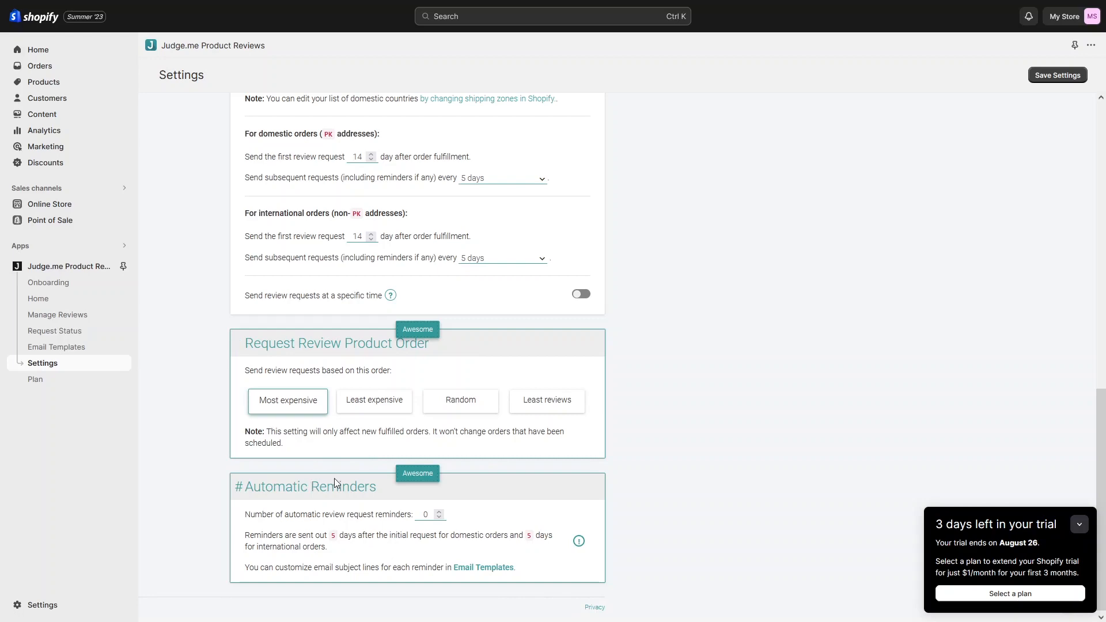
{"action": "scroll", "coordinate": [334, 478], "scroll_direction": "up", "scroll_amount": 10}
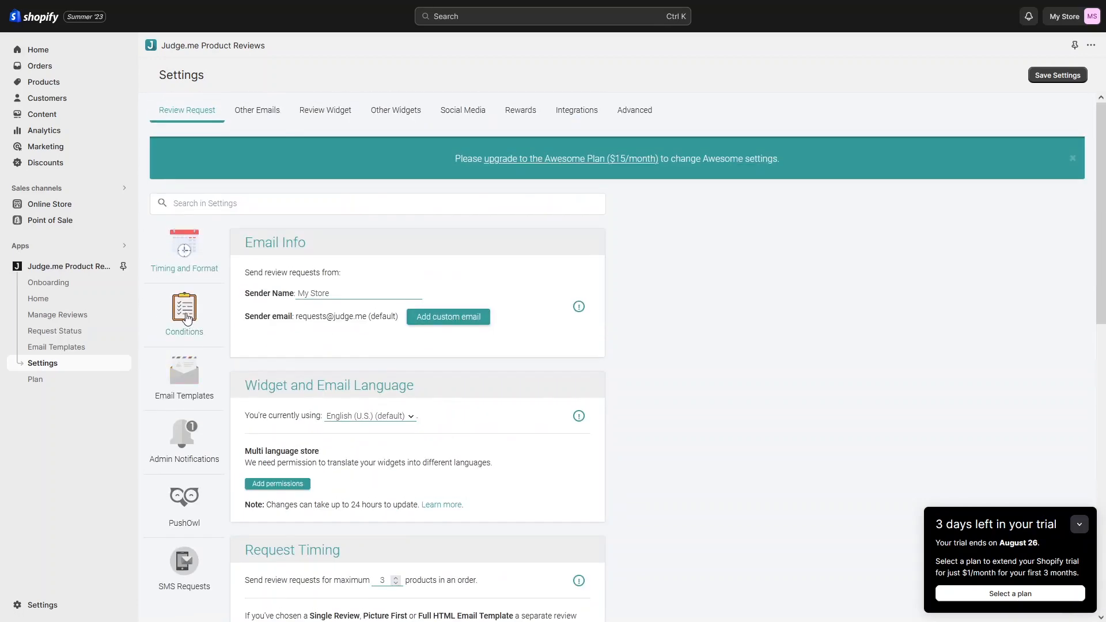
Step: Look through Judge.me's review request Conditions settings
{"action": "left_click", "coordinate": [184, 314]}
{"action": "scroll", "coordinate": [267, 339], "scroll_direction": "down", "scroll_amount": 1}
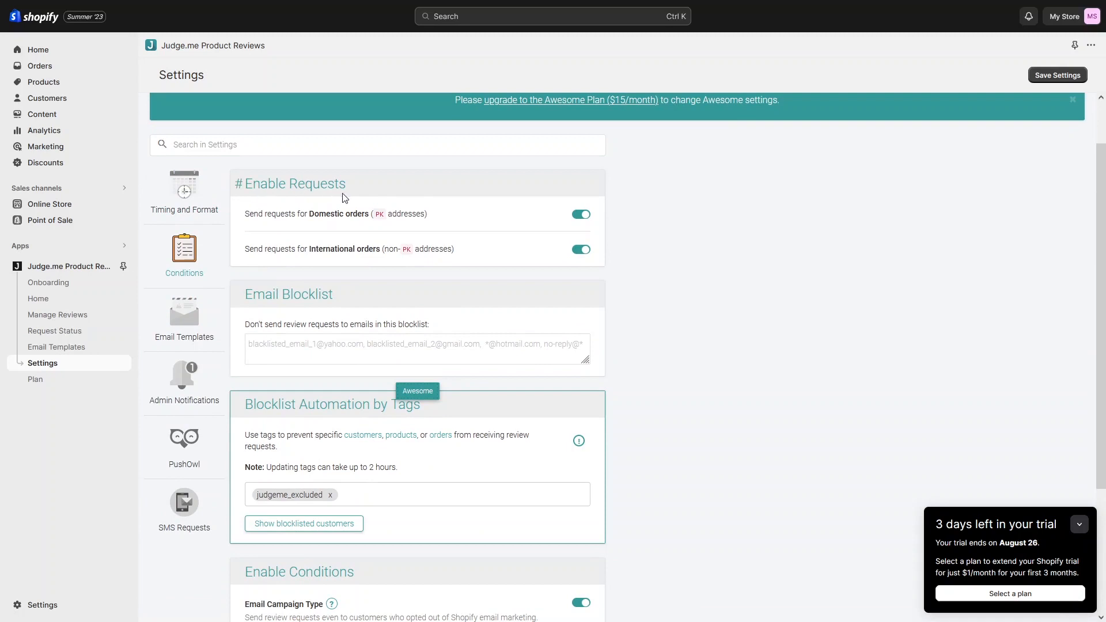
{"action": "scroll", "coordinate": [344, 198], "scroll_direction": "down", "scroll_amount": 1}
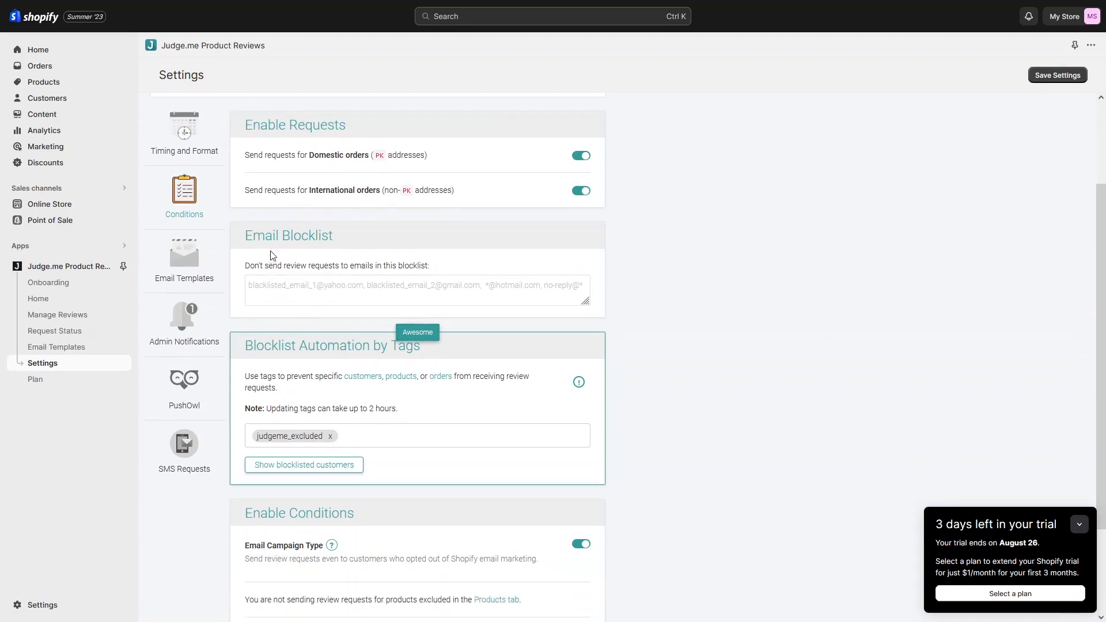
{"action": "scroll", "coordinate": [346, 313], "scroll_direction": "down", "scroll_amount": 2}
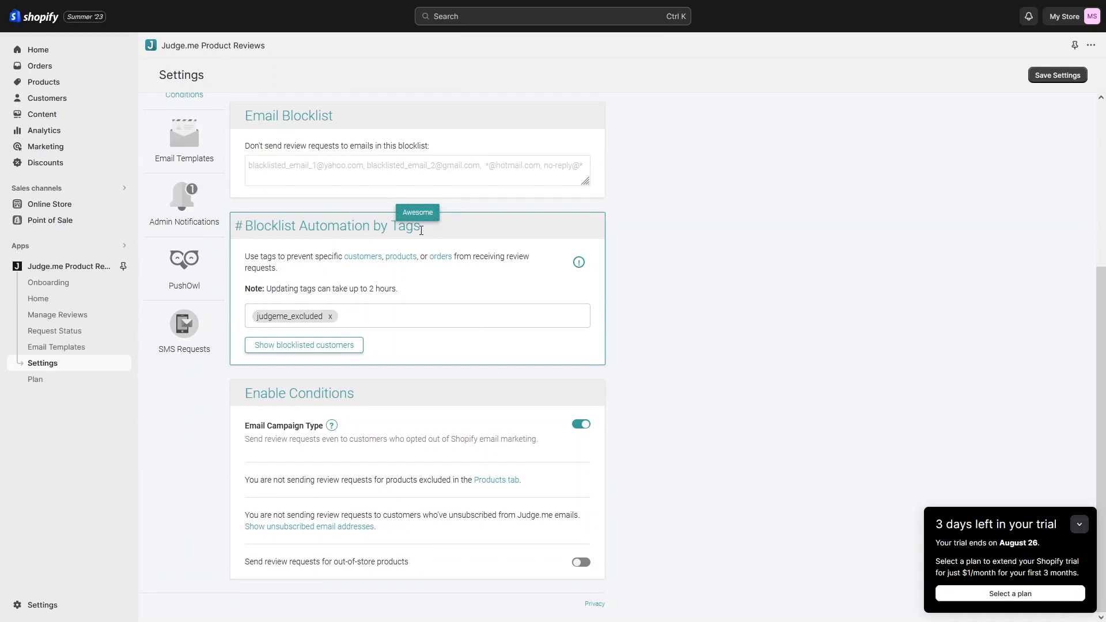
{"action": "mouse_move", "coordinate": [427, 222]}
{"action": "scroll", "coordinate": [194, 323], "scroll_direction": "up", "scroll_amount": 3}
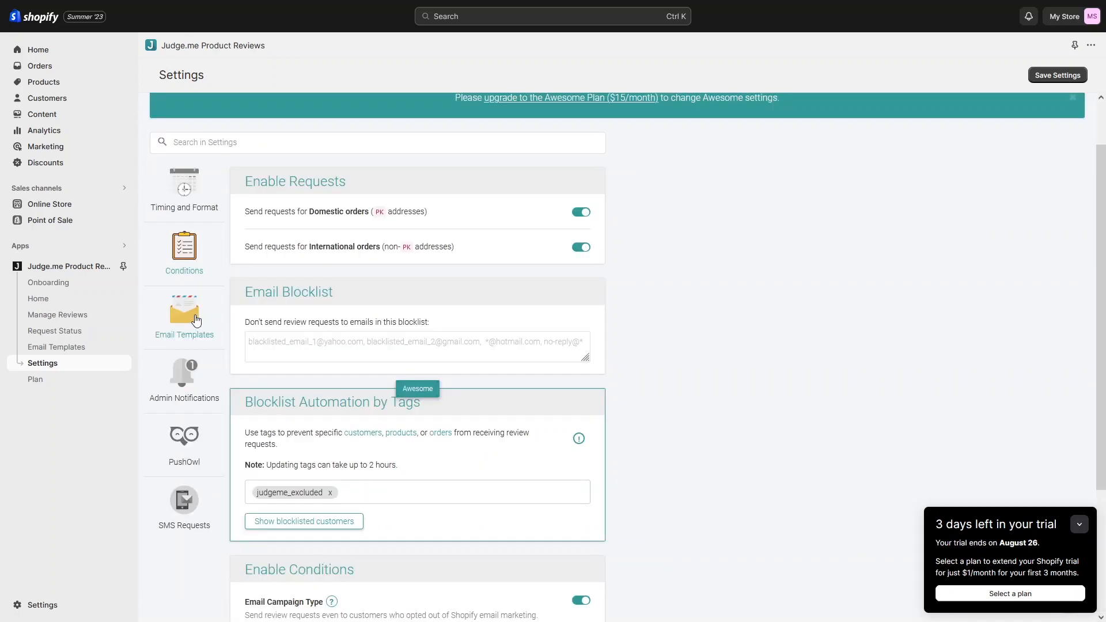
Step: Check the Email Templates settings, leaving Tone of Voice on Custom and multi-language emails off
{"action": "left_click", "coordinate": [195, 320]}
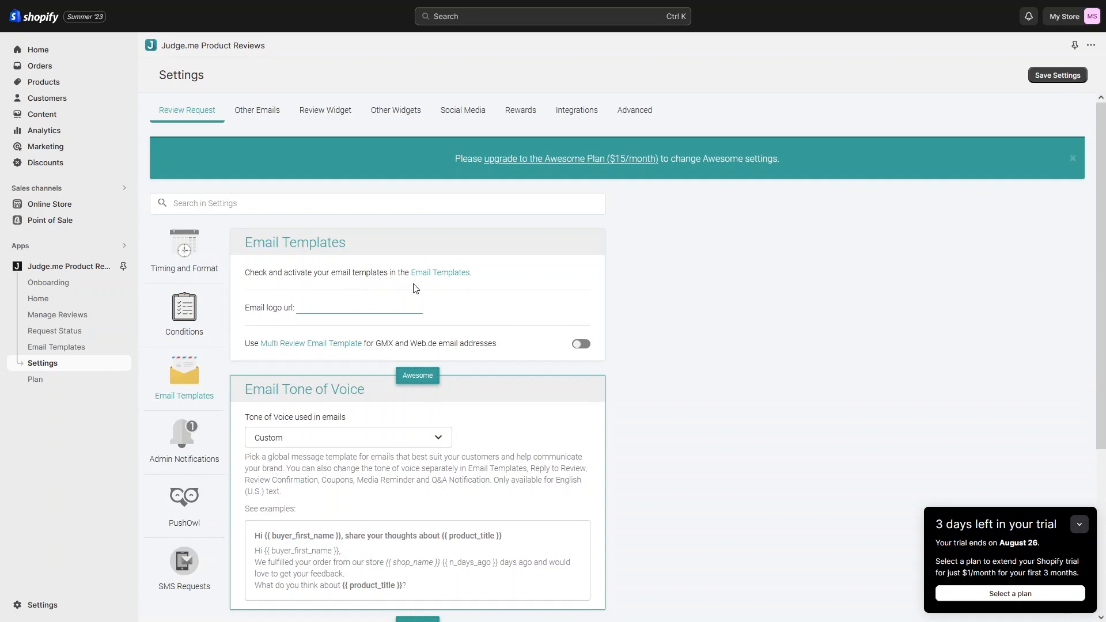
{"action": "scroll", "coordinate": [422, 290], "scroll_direction": "down", "scroll_amount": 1}
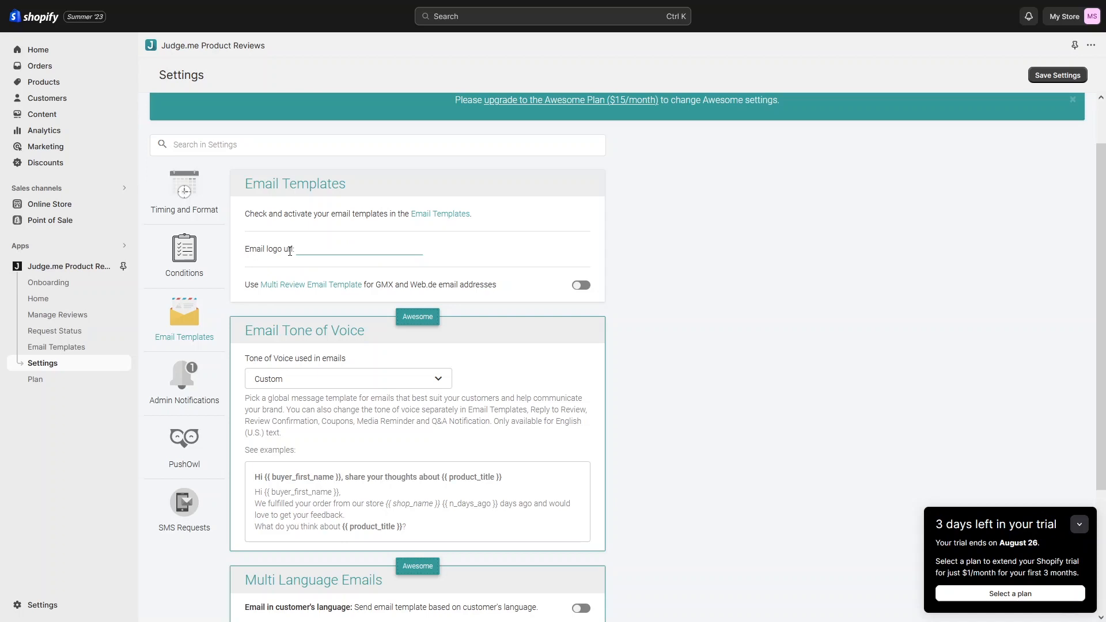
{"action": "scroll", "coordinate": [341, 315], "scroll_direction": "down", "scroll_amount": 1}
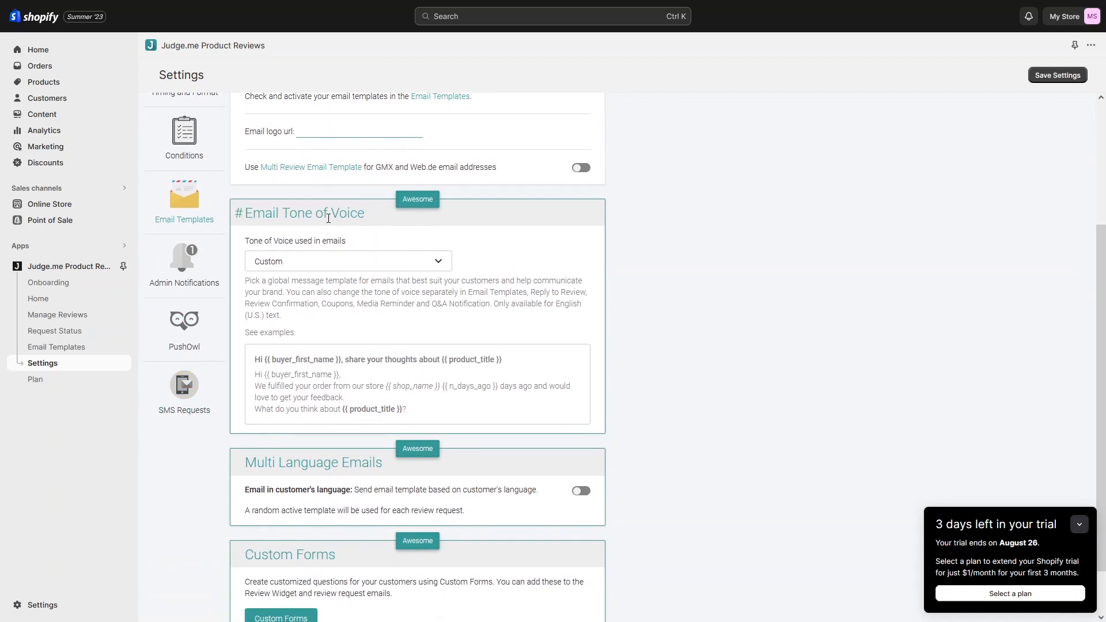
{"action": "mouse_move", "coordinate": [438, 205]}
{"action": "left_click", "coordinate": [419, 268]}
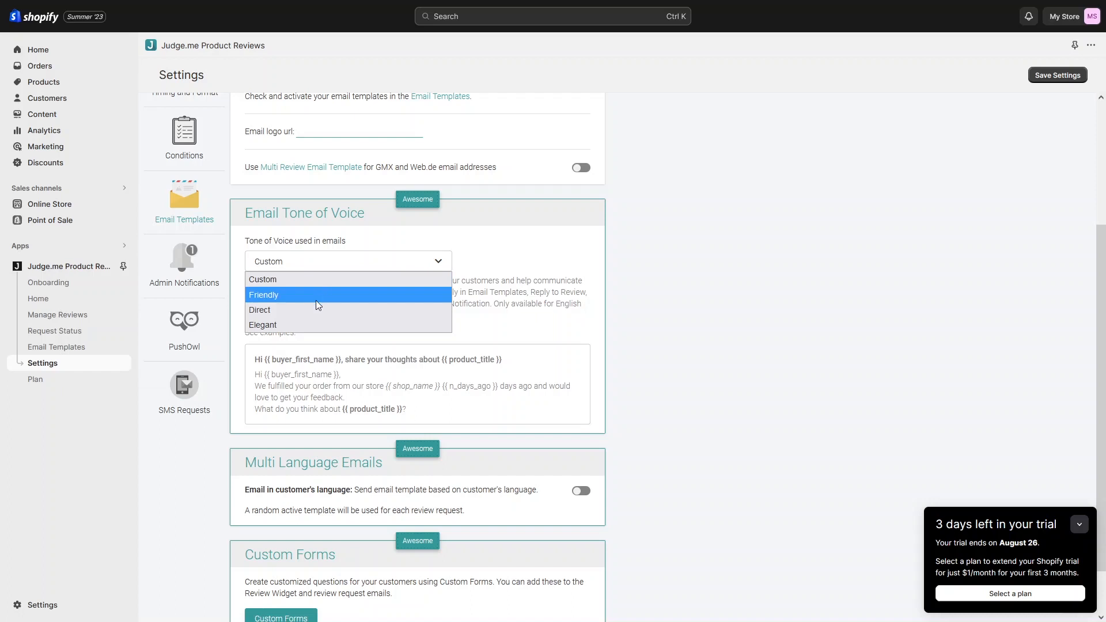
{"action": "left_click", "coordinate": [584, 255]}
{"action": "scroll", "coordinate": [504, 343], "scroll_direction": "down", "scroll_amount": 2}
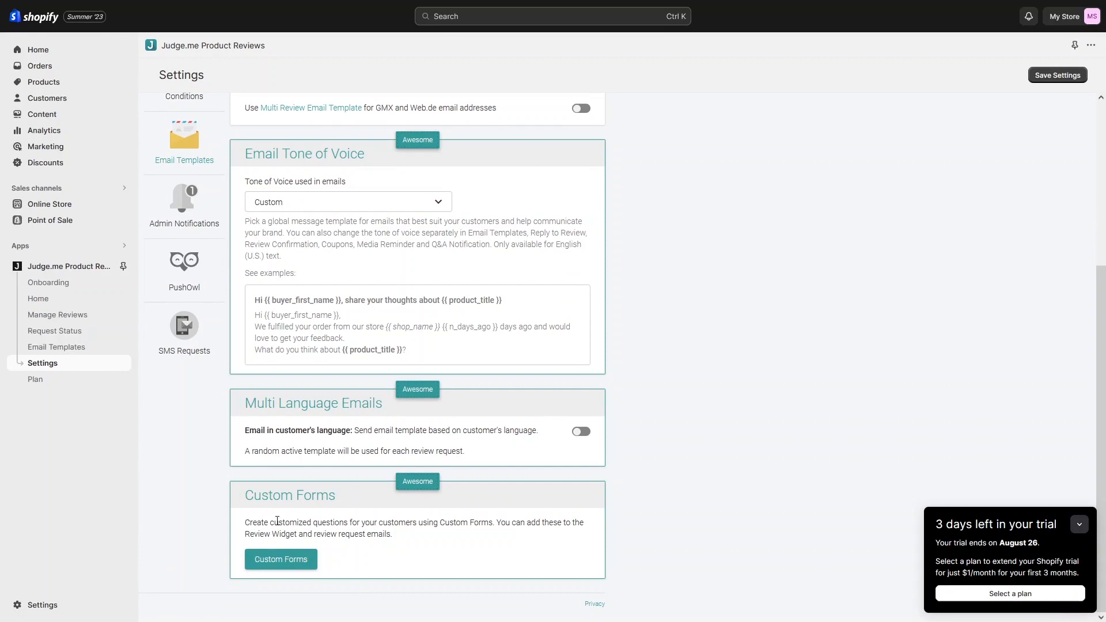
{"action": "scroll", "coordinate": [301, 503], "scroll_direction": "up", "scroll_amount": 2}
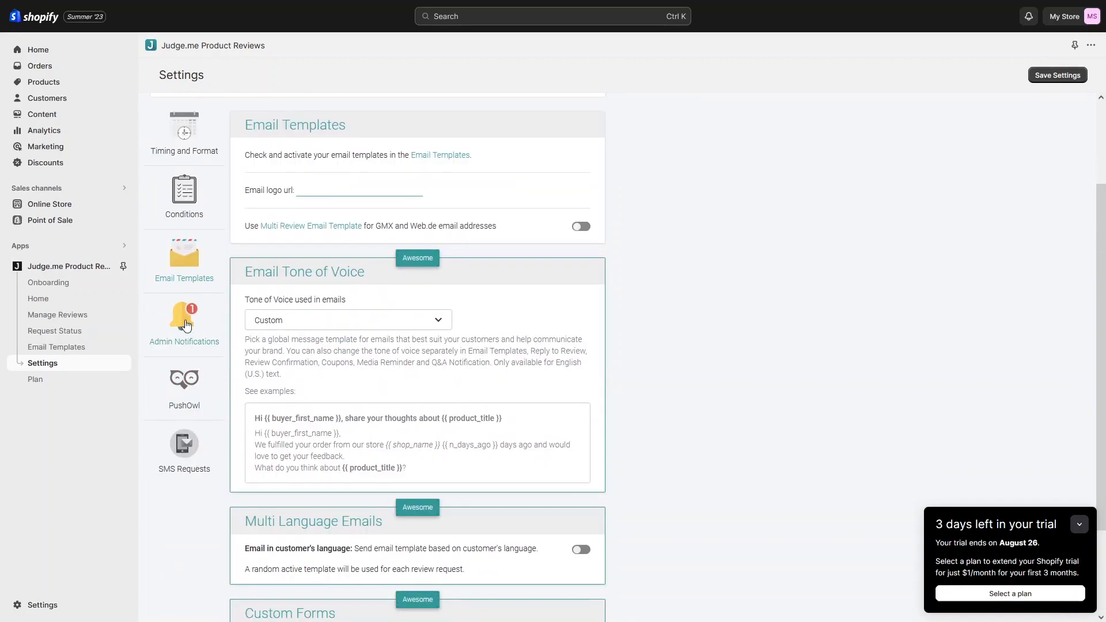
Step: Look over the admin notifications, PushOwl web push and SMS review request settings
{"action": "left_click", "coordinate": [185, 325]}
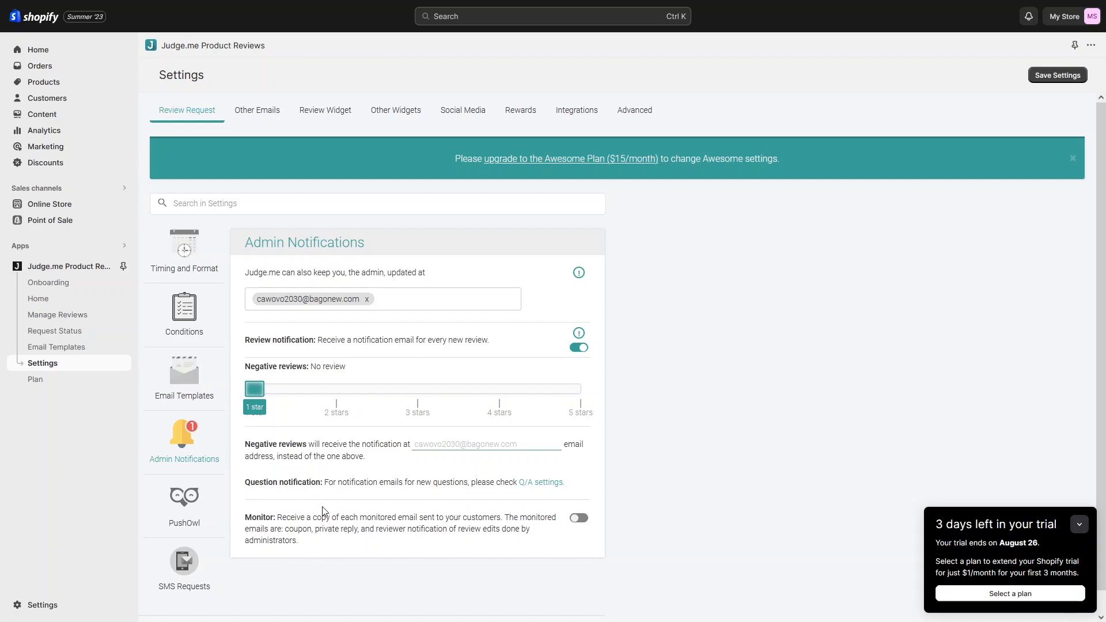
{"action": "left_click", "coordinate": [184, 505]}
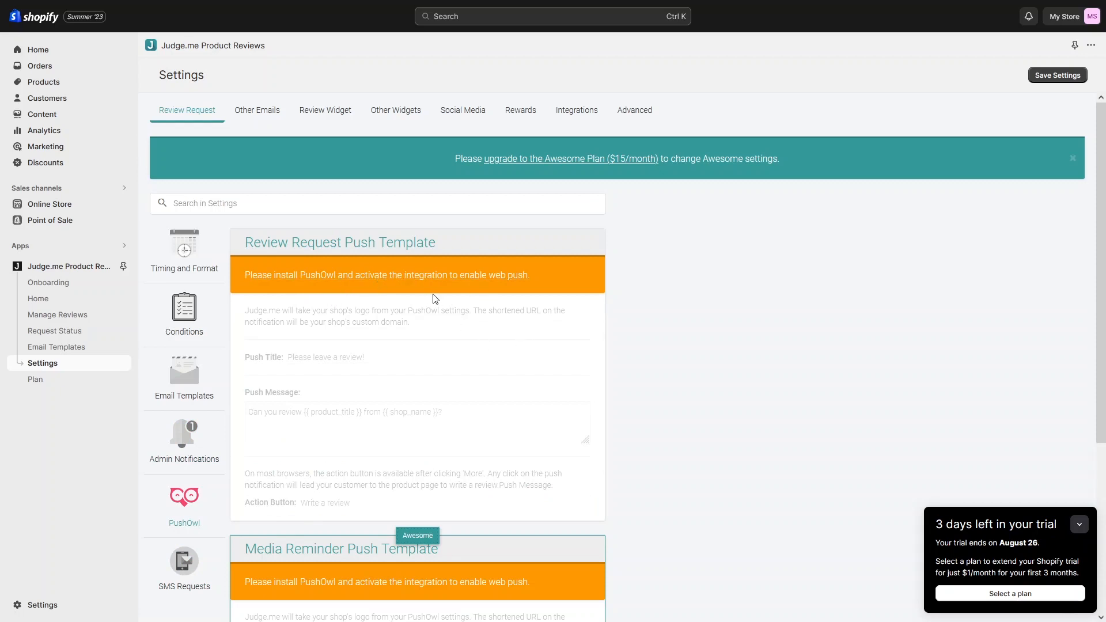
{"action": "left_click", "coordinate": [187, 562]}
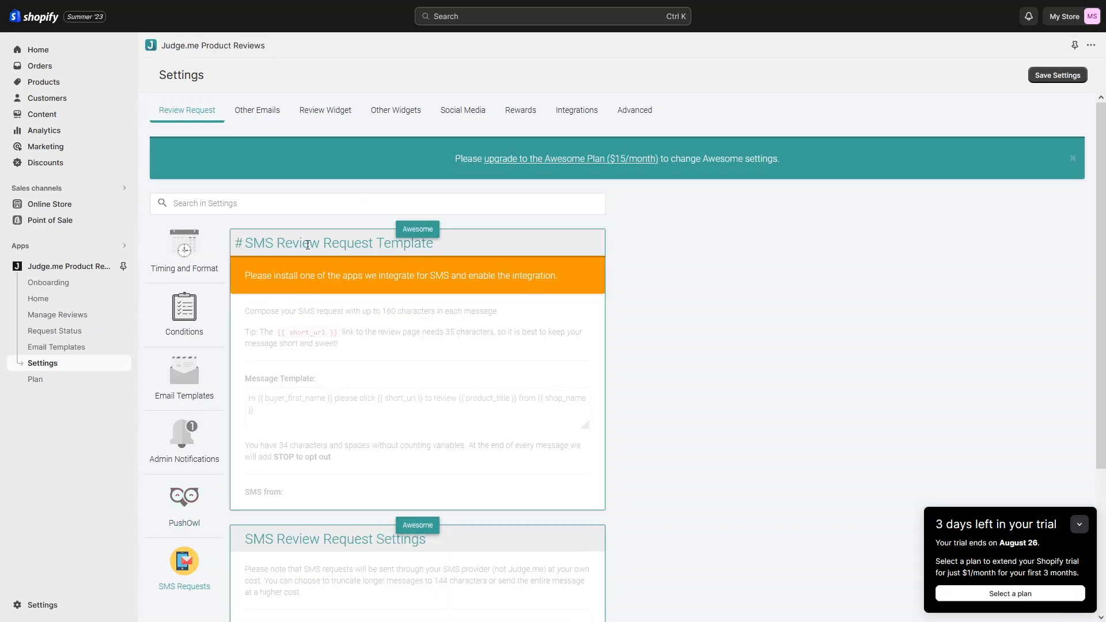
{"action": "scroll", "coordinate": [415, 361], "scroll_direction": "down", "scroll_amount": 3}
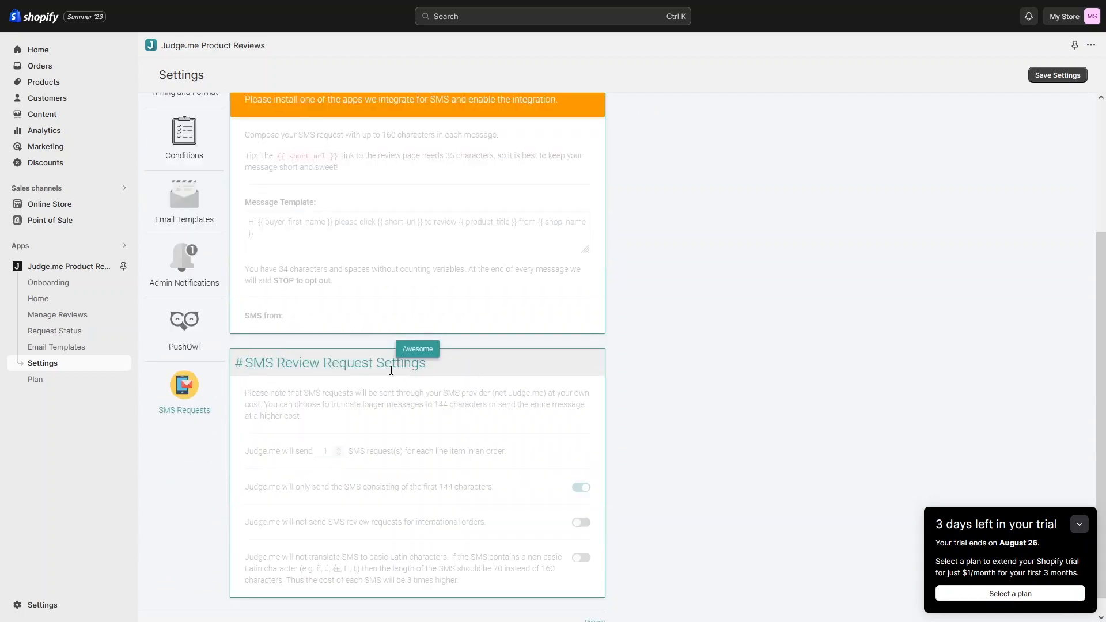
{"action": "scroll", "coordinate": [413, 367], "scroll_direction": "up", "scroll_amount": 2}
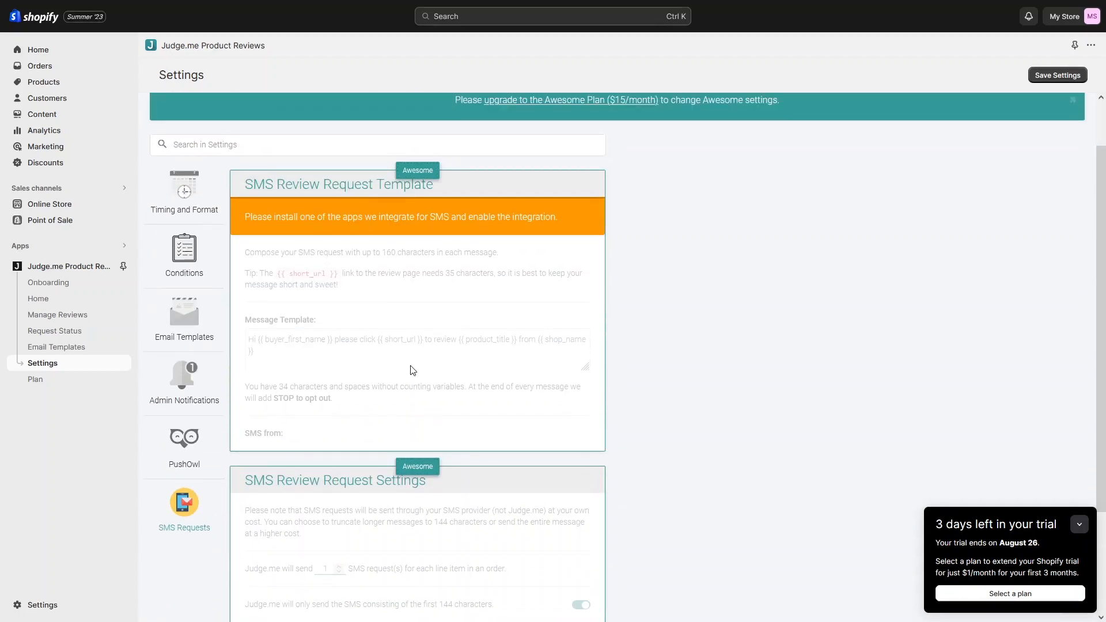
{"action": "scroll", "coordinate": [403, 357], "scroll_direction": "up", "scroll_amount": 1}
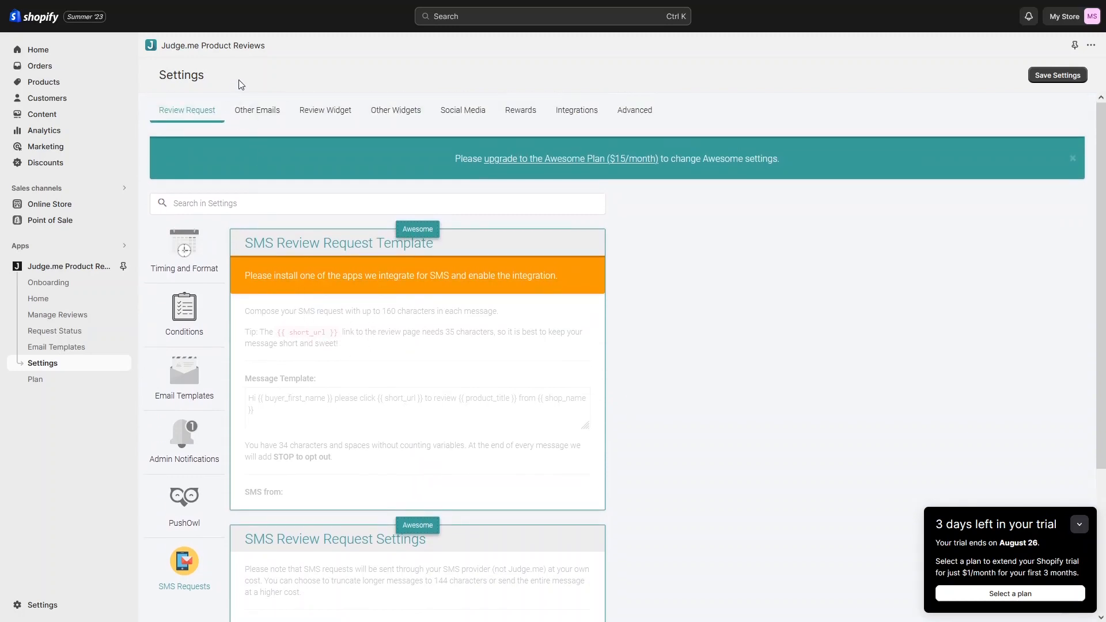
Step: View the Other Emails settings, with reply-to-review notifications on and a Custom-tone template
{"action": "left_click", "coordinate": [256, 110]}
{"action": "scroll", "coordinate": [295, 273], "scroll_direction": "down", "scroll_amount": 2}
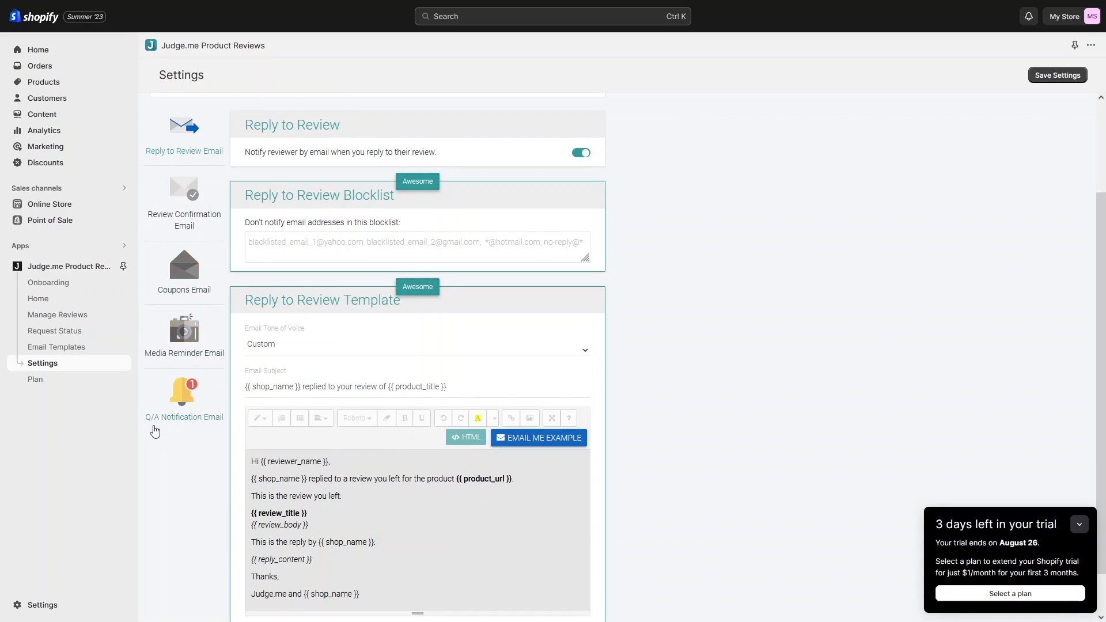
{"action": "scroll", "coordinate": [210, 423], "scroll_direction": "up", "scroll_amount": 2}
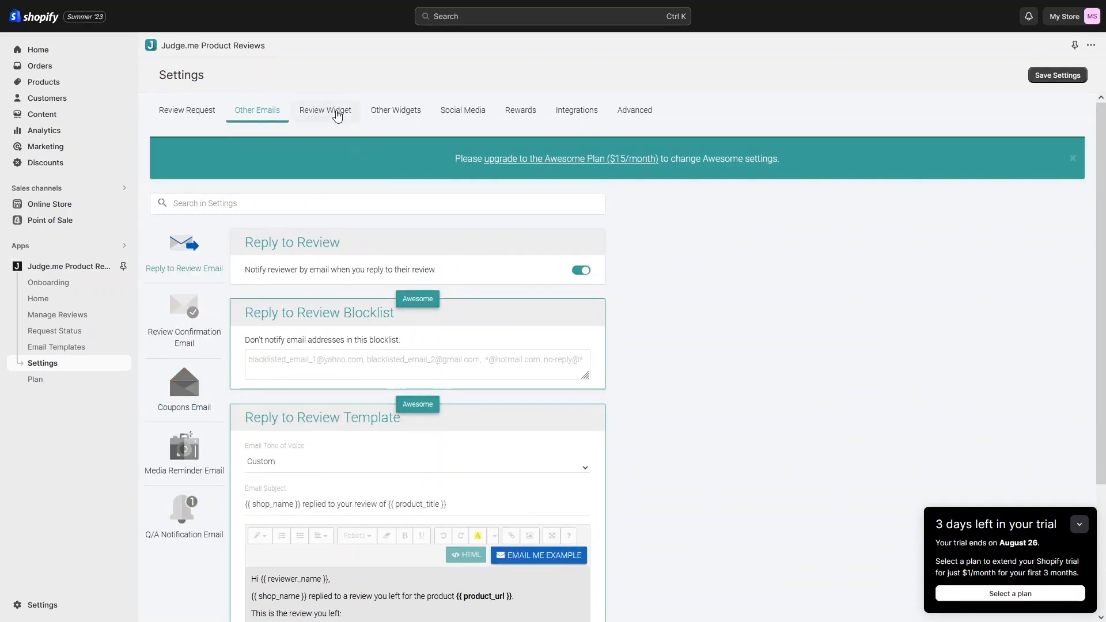
Step: View the Review Widget's Widget Body settings, such as timestamps
{"action": "left_click", "coordinate": [337, 114]}
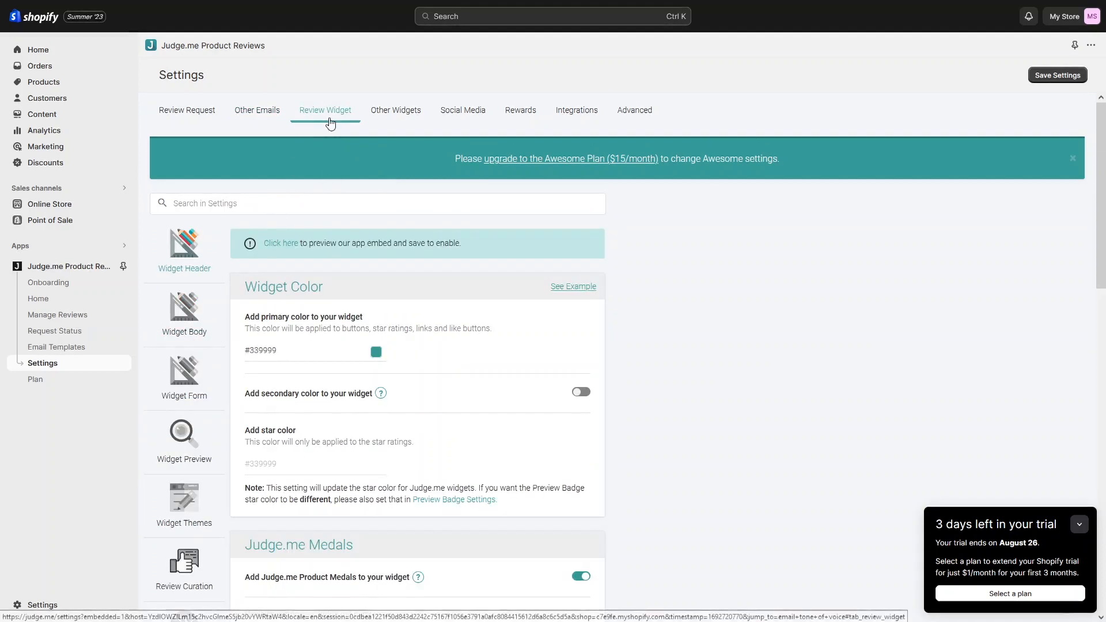
{"action": "scroll", "coordinate": [306, 311], "scroll_direction": "down", "scroll_amount": 2}
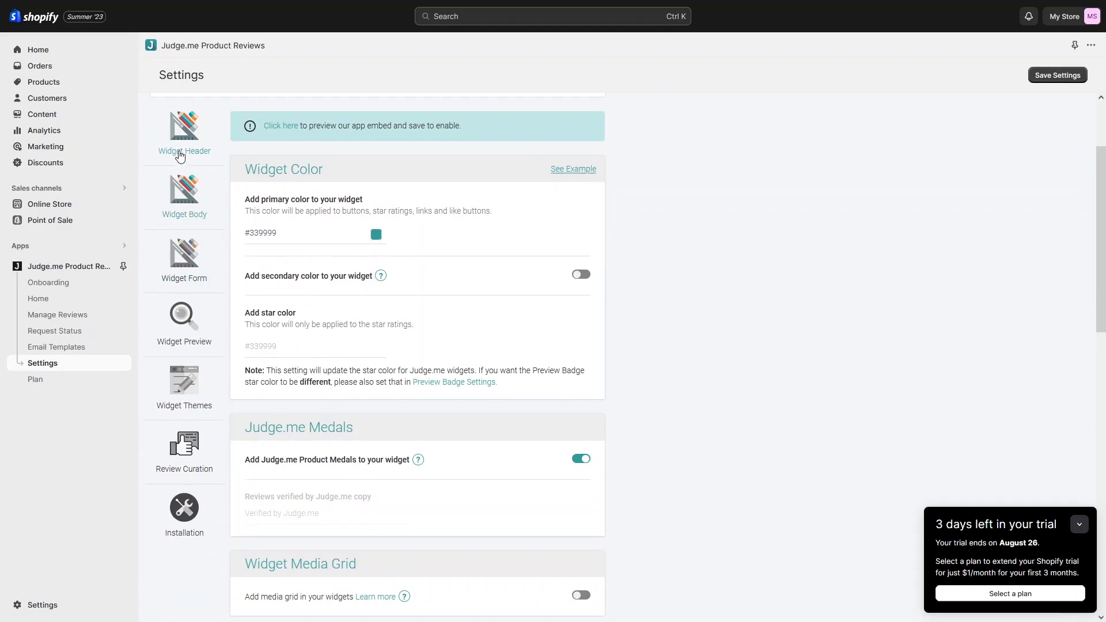
{"action": "left_click", "coordinate": [185, 204]}
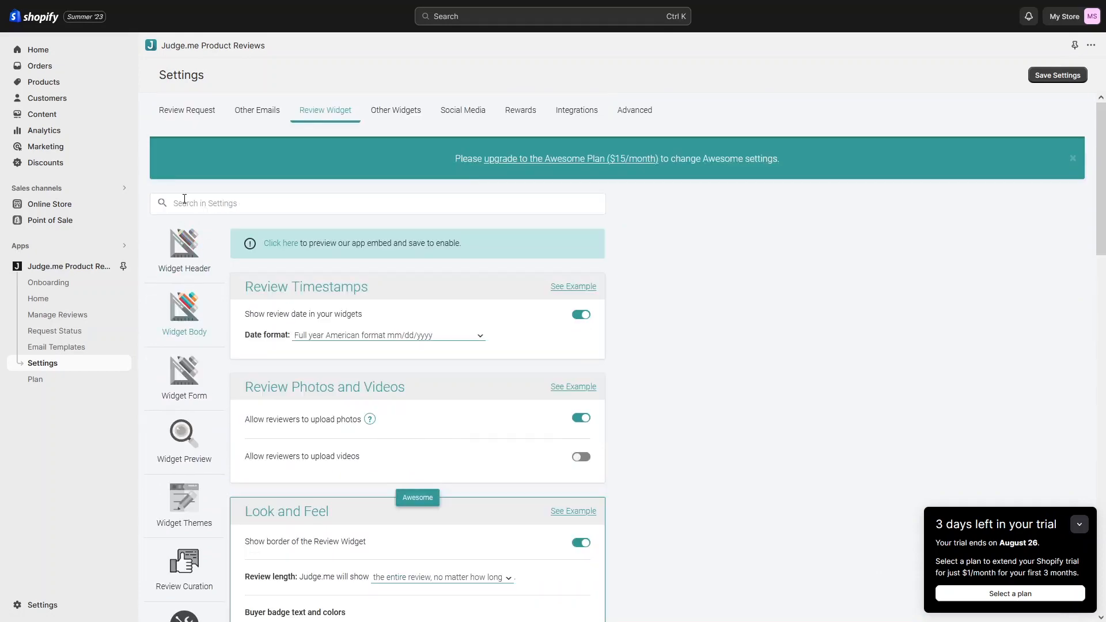
{"action": "scroll", "coordinate": [188, 220], "scroll_direction": "down", "scroll_amount": 3}
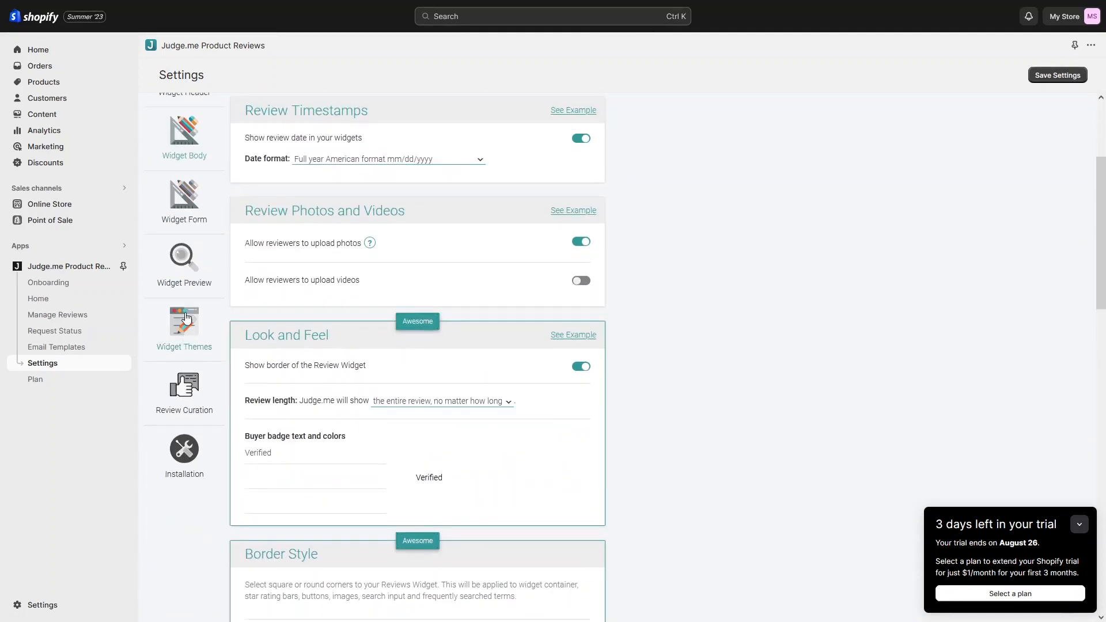
Step: Check Widget Form, Widget Preview and Widget Themes, where Default is selected
{"action": "left_click", "coordinate": [188, 219]}
{"action": "scroll", "coordinate": [193, 271], "scroll_direction": "down", "scroll_amount": 3}
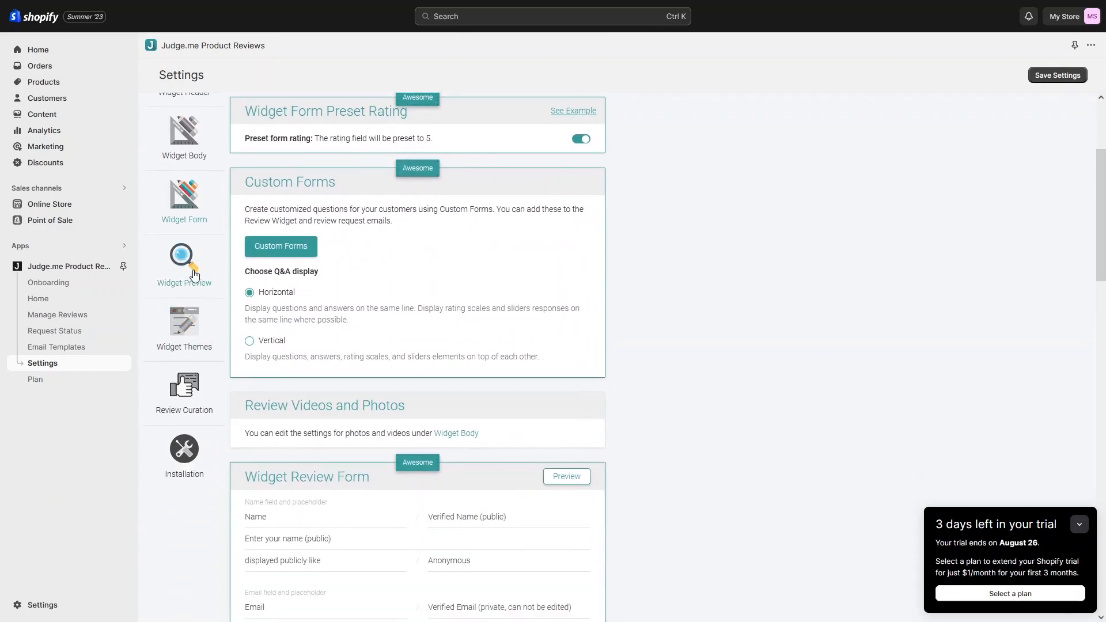
{"action": "left_click", "coordinate": [195, 275]}
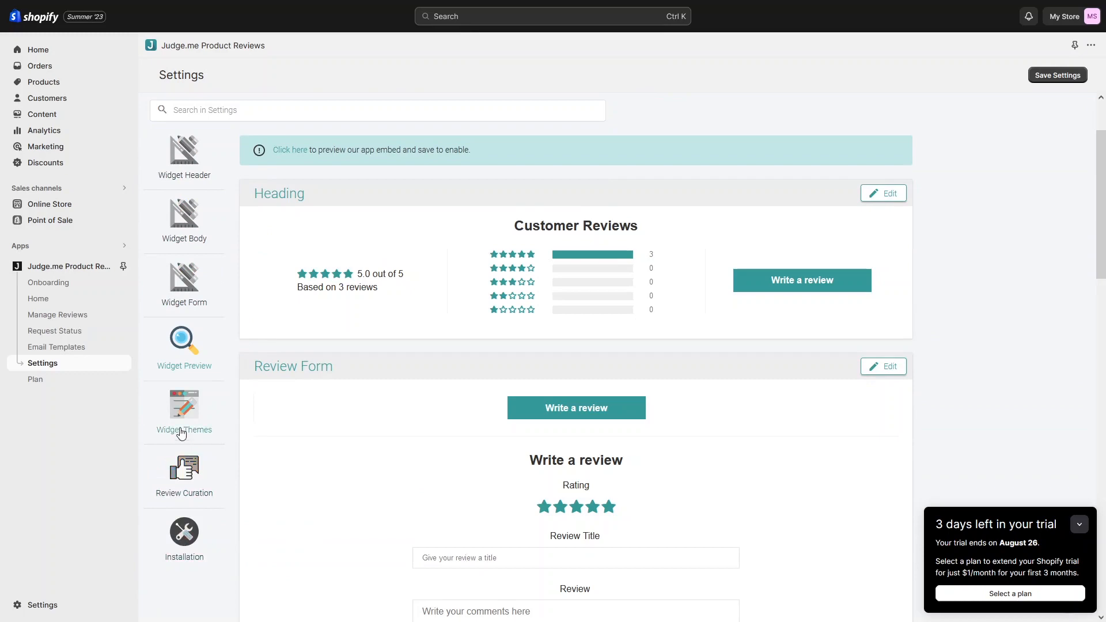
{"action": "scroll", "coordinate": [320, 353], "scroll_direction": "down", "scroll_amount": 4}
{"action": "scroll", "coordinate": [274, 322], "scroll_direction": "up", "scroll_amount": 1}
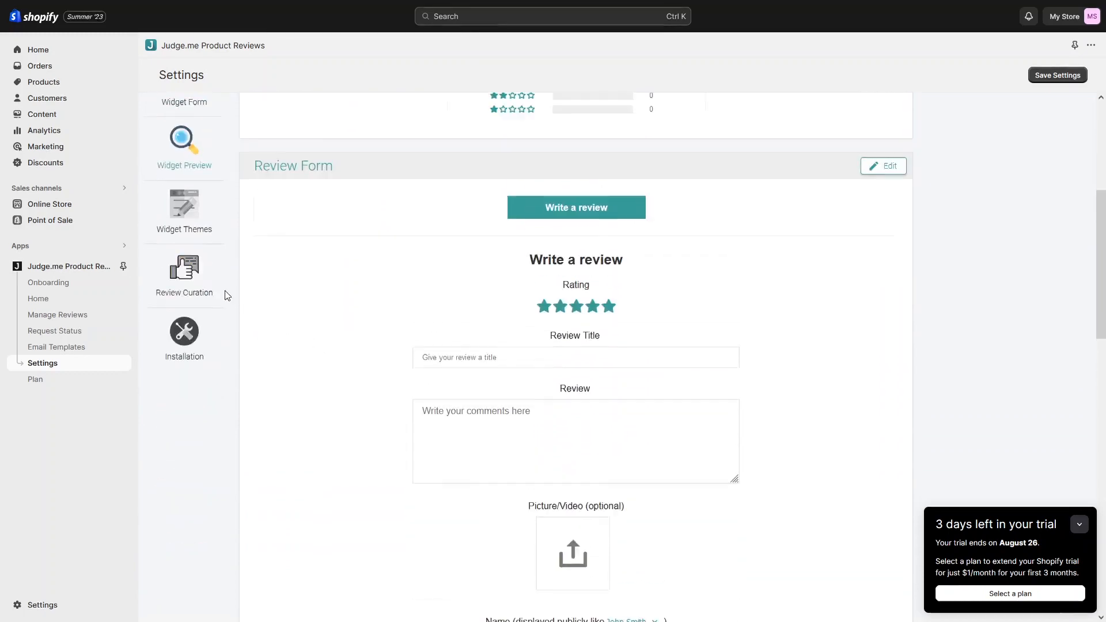
{"action": "left_click", "coordinate": [180, 242]}
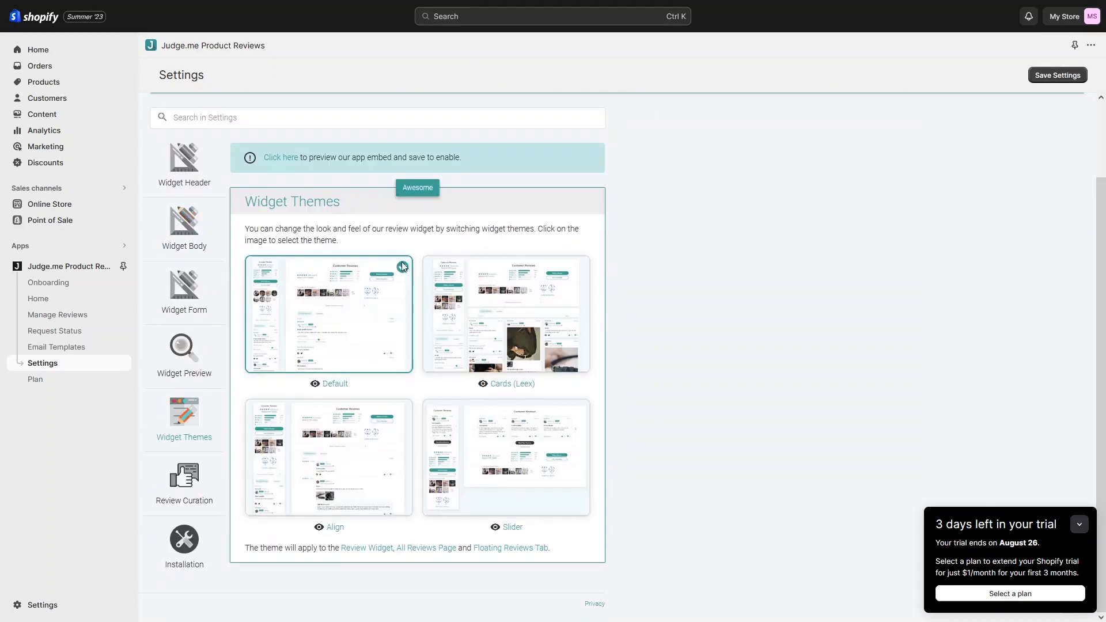
{"action": "scroll", "coordinate": [317, 292], "scroll_direction": "down", "scroll_amount": 1}
{"action": "scroll", "coordinate": [344, 239], "scroll_direction": "up", "scroll_amount": 1}
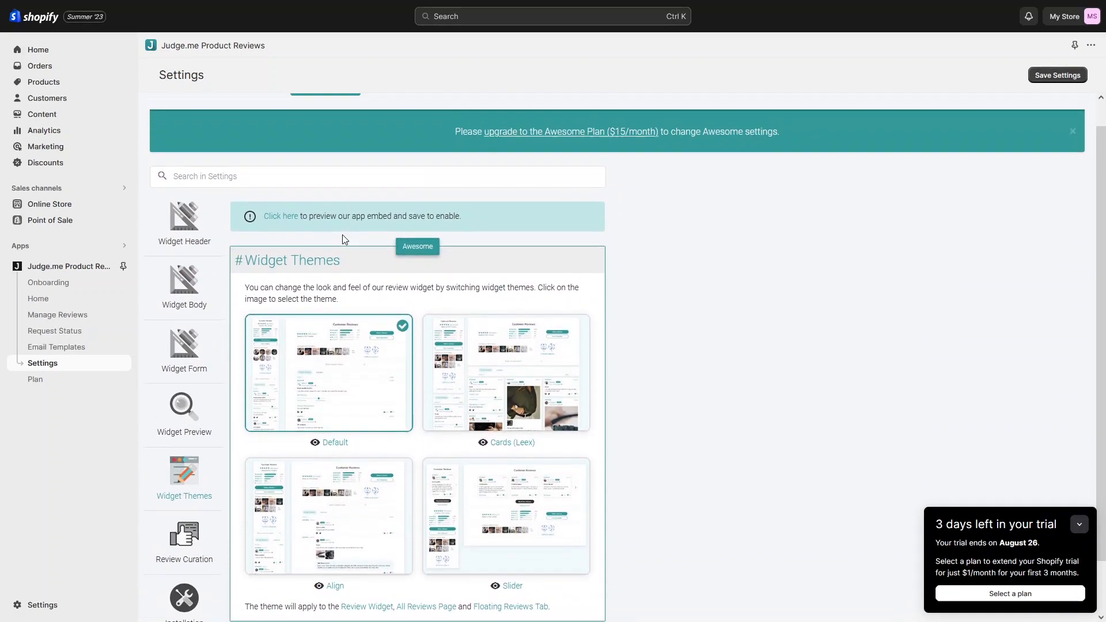
{"action": "scroll", "coordinate": [344, 239], "scroll_direction": "up", "scroll_amount": 1}
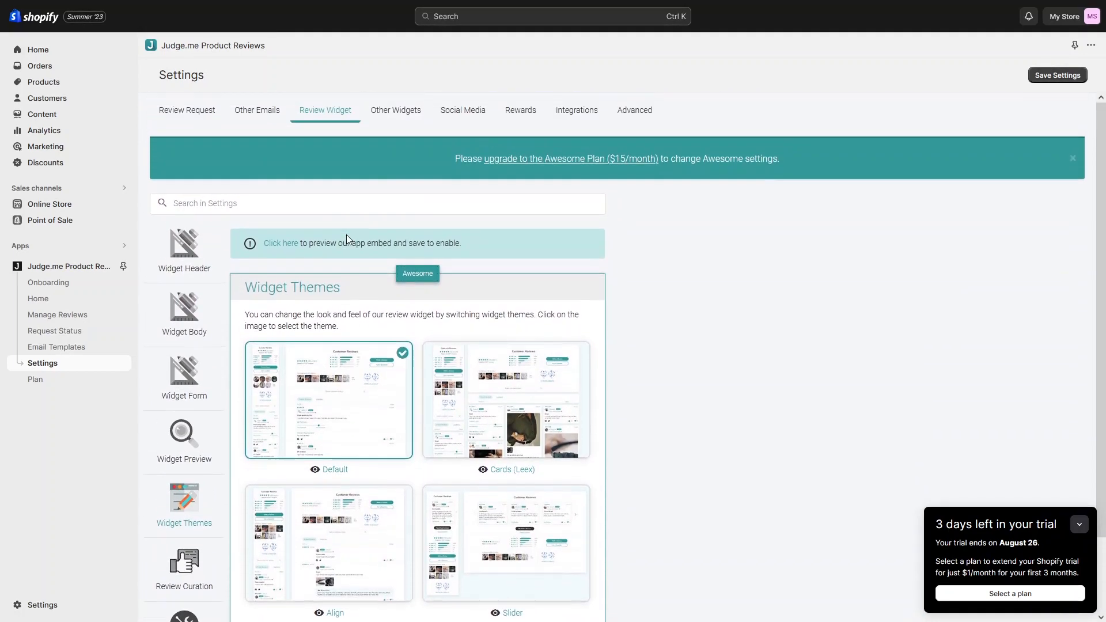
Step: Look through the Other Widgets settings
{"action": "left_click", "coordinate": [386, 114]}
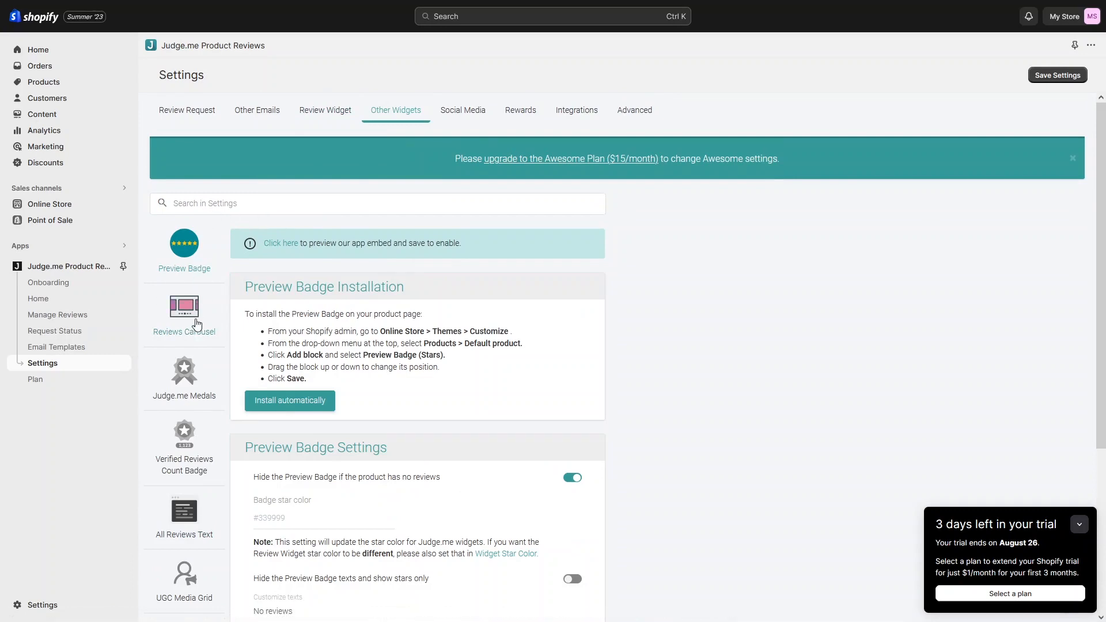
{"action": "scroll", "coordinate": [196, 338], "scroll_direction": "down", "scroll_amount": 3}
{"action": "scroll", "coordinate": [196, 338], "scroll_direction": "down", "scroll_amount": 2}
{"action": "scroll", "coordinate": [197, 210], "scroll_direction": "up", "scroll_amount": 3}
{"action": "scroll", "coordinate": [190, 291], "scroll_direction": "down", "scroll_amount": 1}
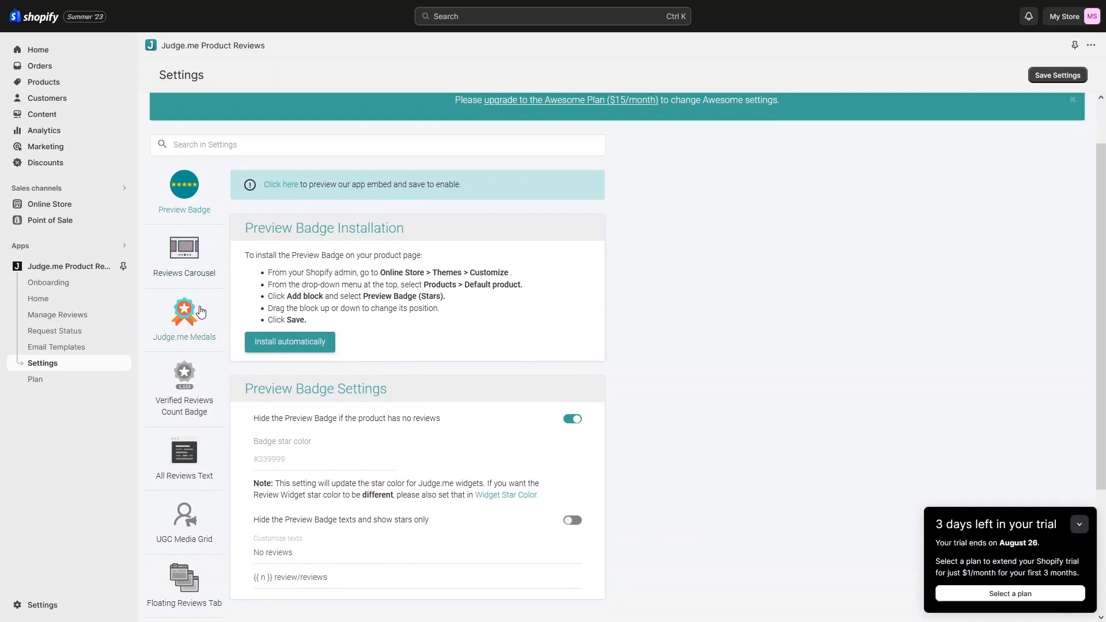
{"action": "scroll", "coordinate": [199, 351], "scroll_direction": "down", "scroll_amount": 3}
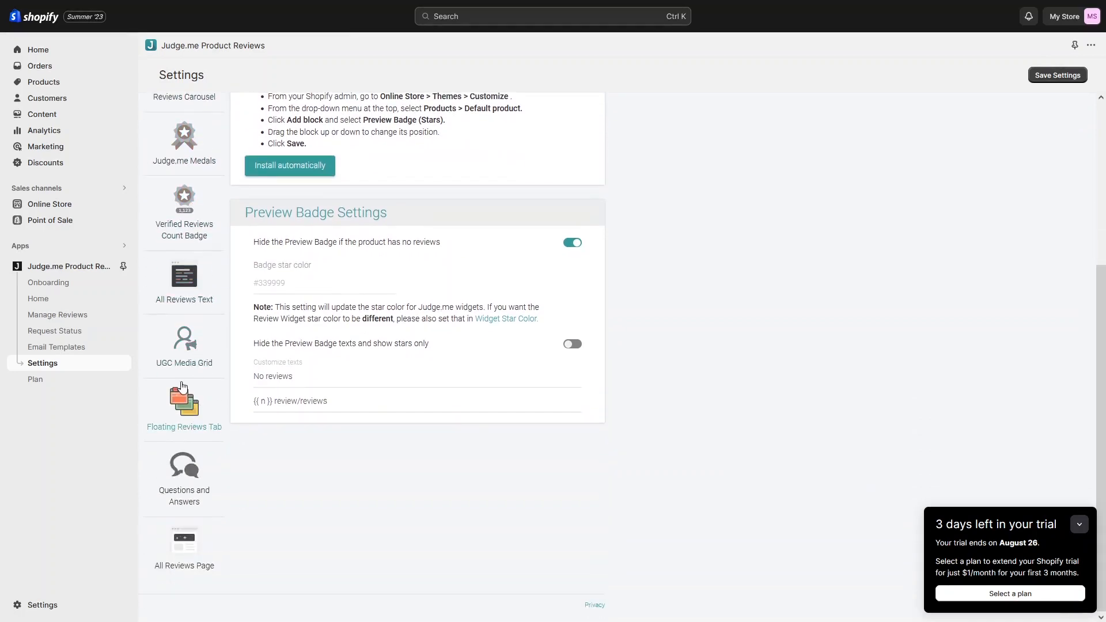
{"action": "scroll", "coordinate": [199, 410], "scroll_direction": "up", "scroll_amount": 4}
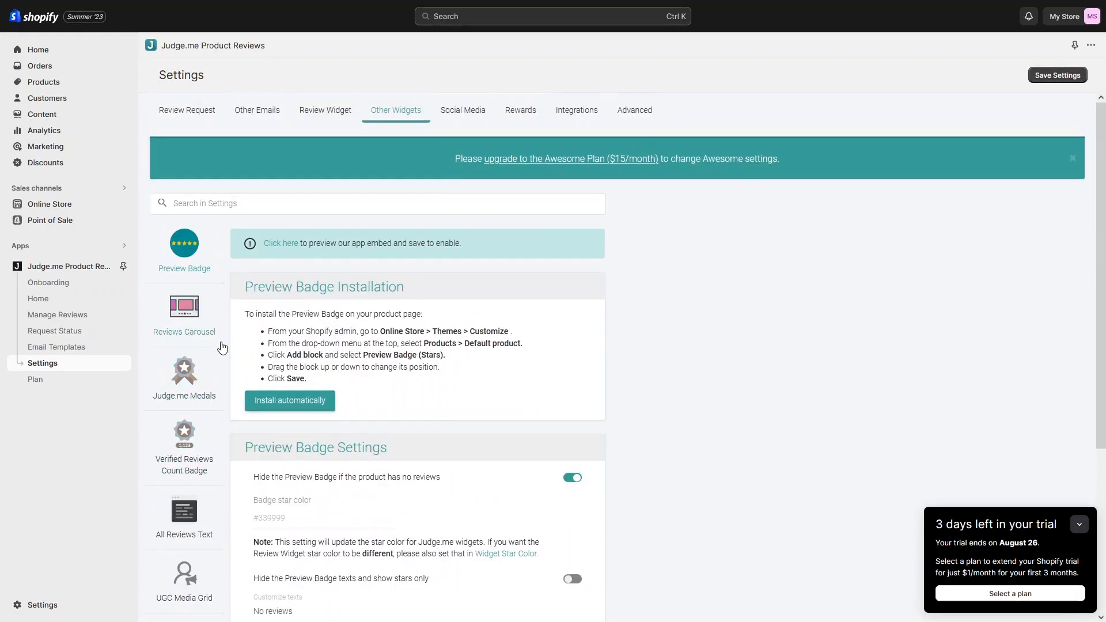
Step: Step through Social Media, Rewards and Integrations to Advanced, where Google Product Review Feed is off
{"action": "left_click", "coordinate": [462, 111]}
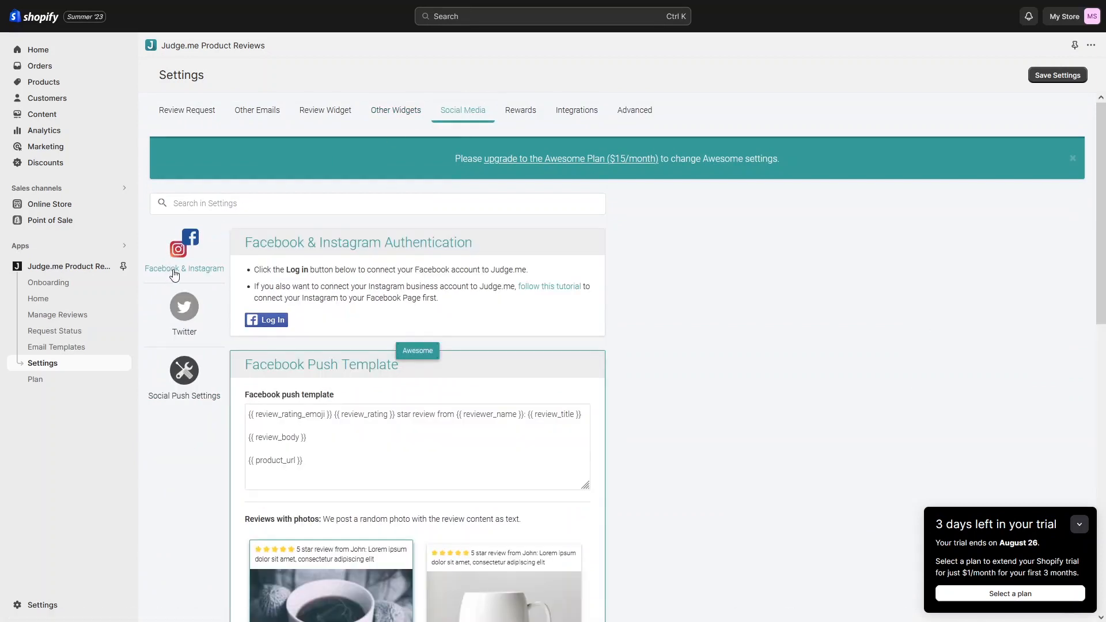
{"action": "left_click", "coordinate": [518, 111]}
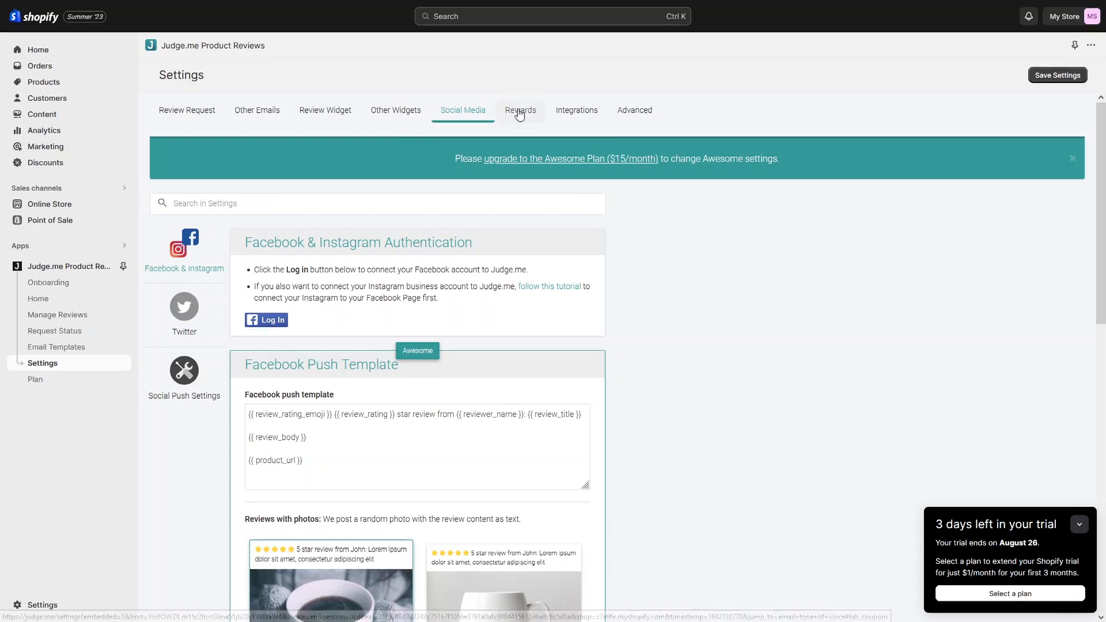
{"action": "left_click", "coordinate": [575, 114]}
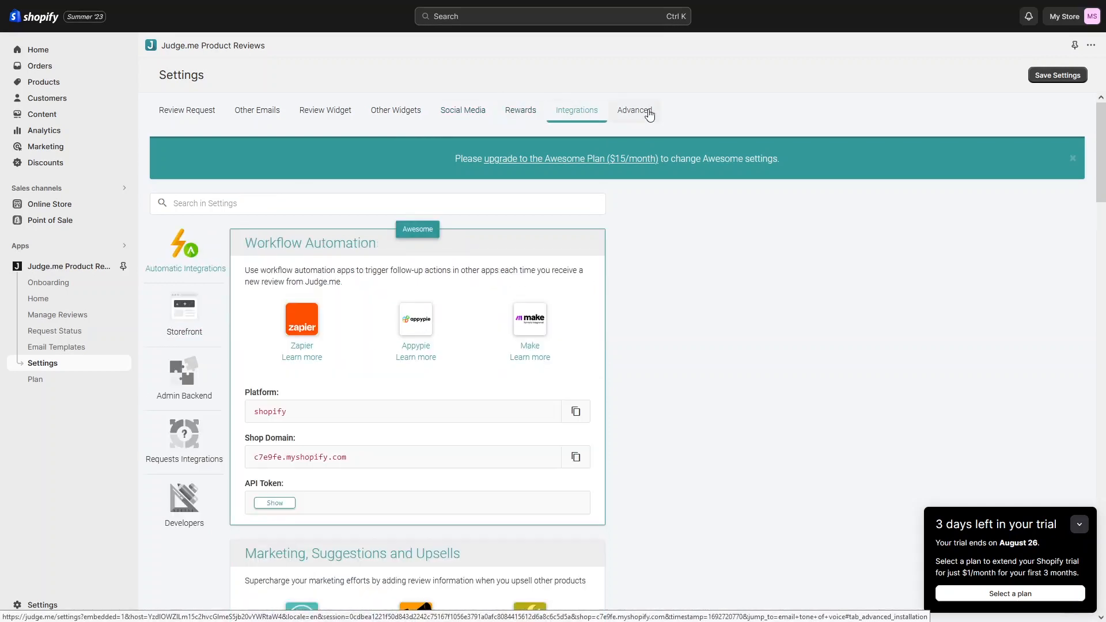
{"action": "left_click", "coordinate": [635, 118]}
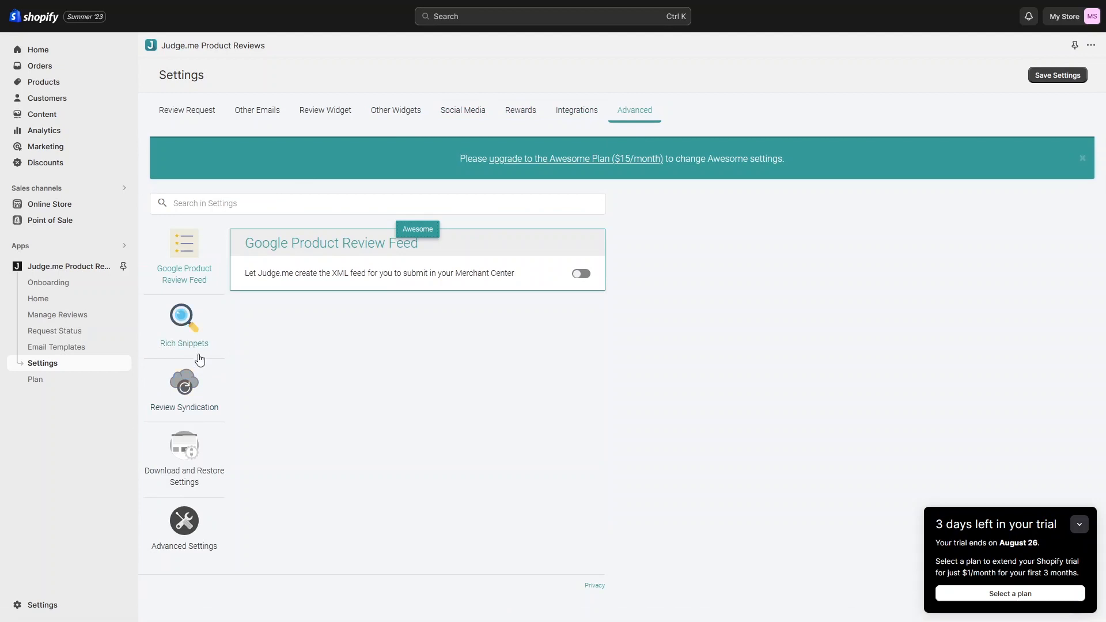
Step: Review Judge.me's Plan page, then return to the app Home with 1 review and 5.0 average
{"action": "left_click", "coordinate": [35, 382]}
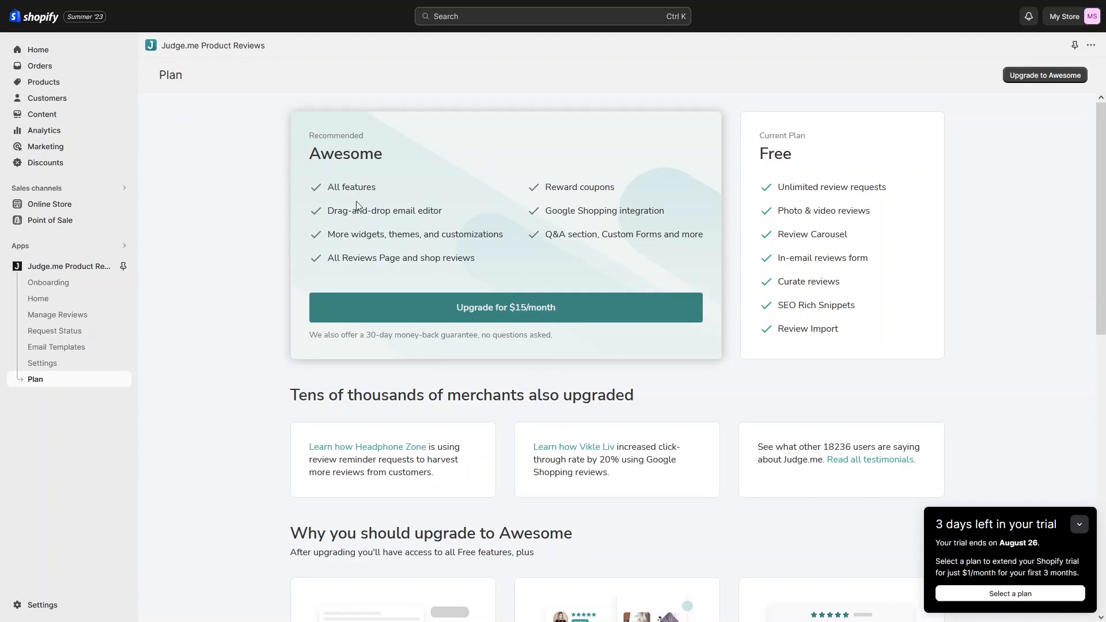
{"action": "scroll", "coordinate": [502, 358], "scroll_direction": "down", "scroll_amount": 3}
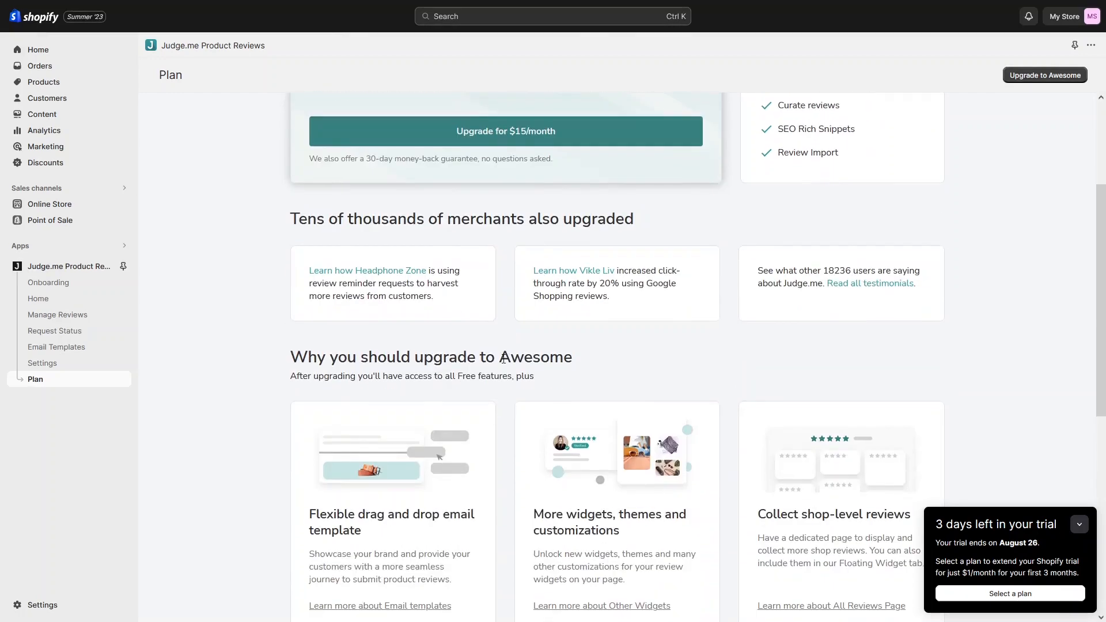
{"action": "scroll", "coordinate": [503, 358], "scroll_direction": "up", "scroll_amount": 3}
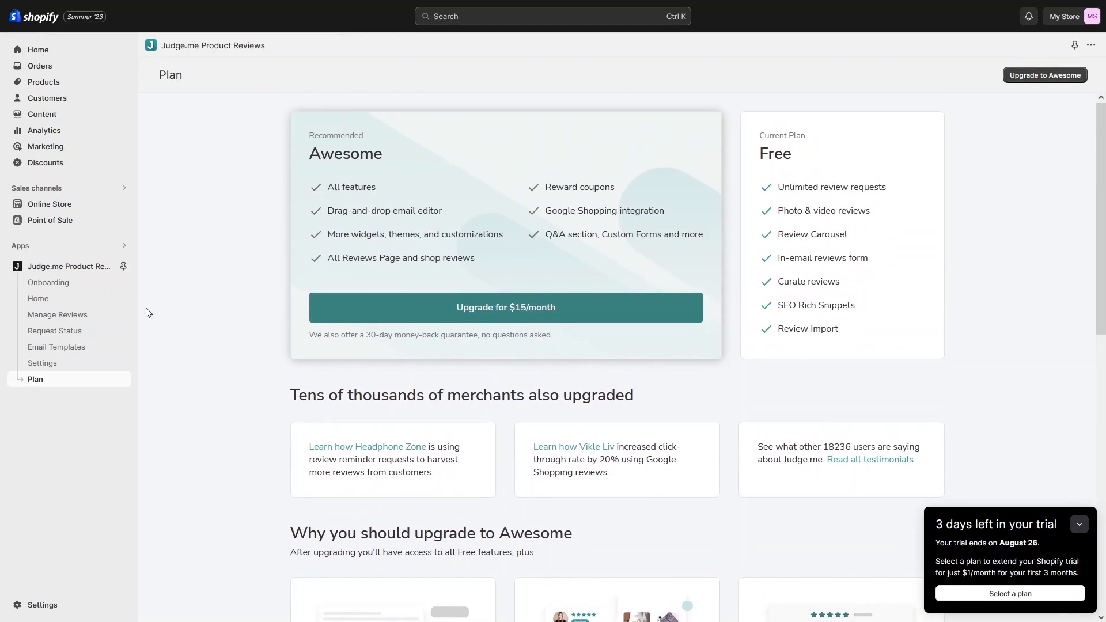
{"action": "left_click", "coordinate": [61, 267]}
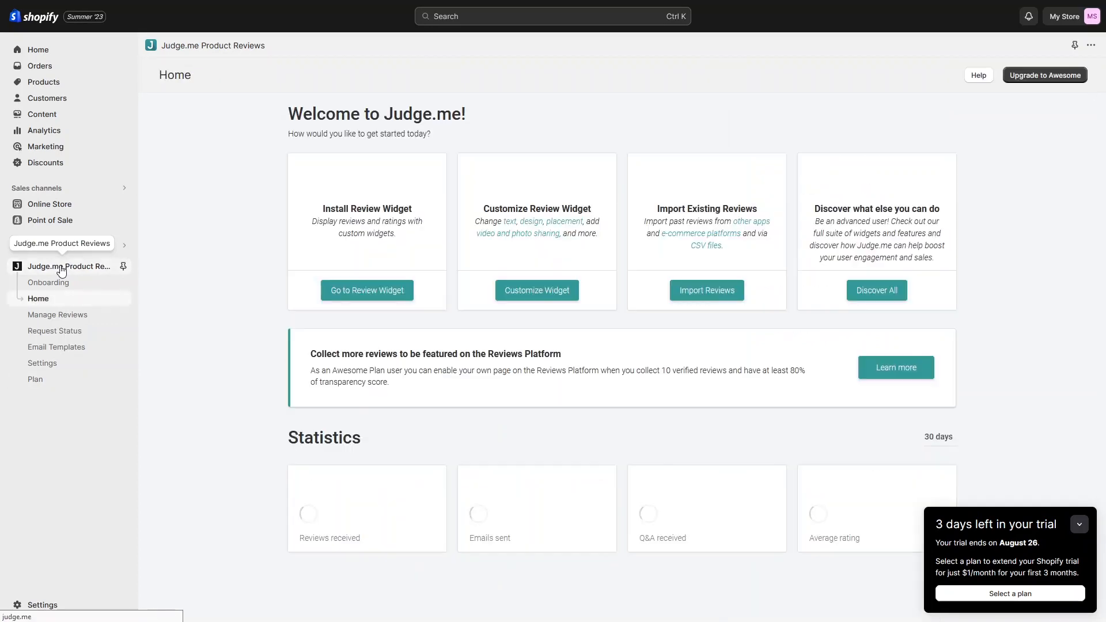